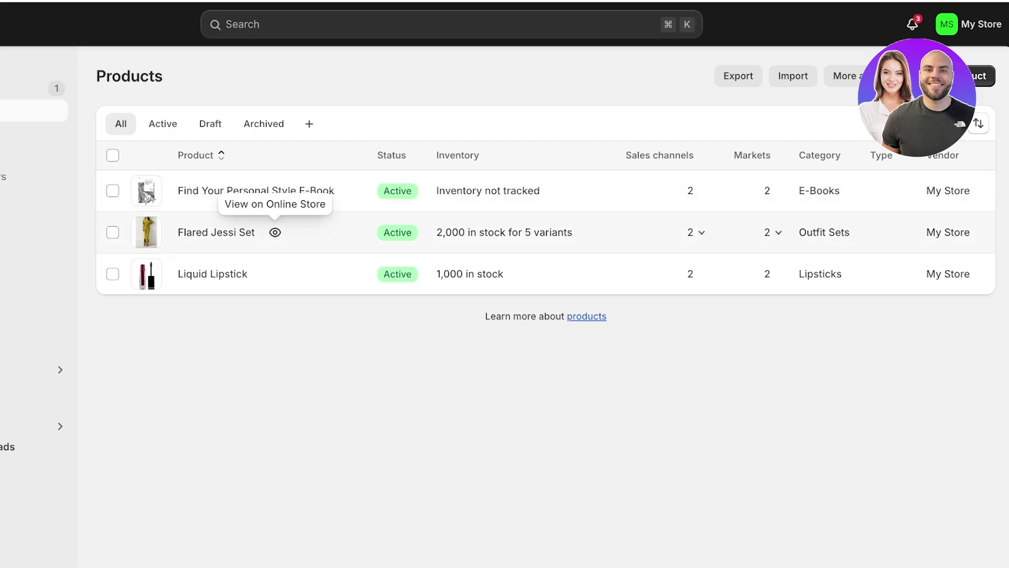
# View the Flared Jessi Set on the online store and look through its product page for a reviews section
pyautogui.click(275, 231)
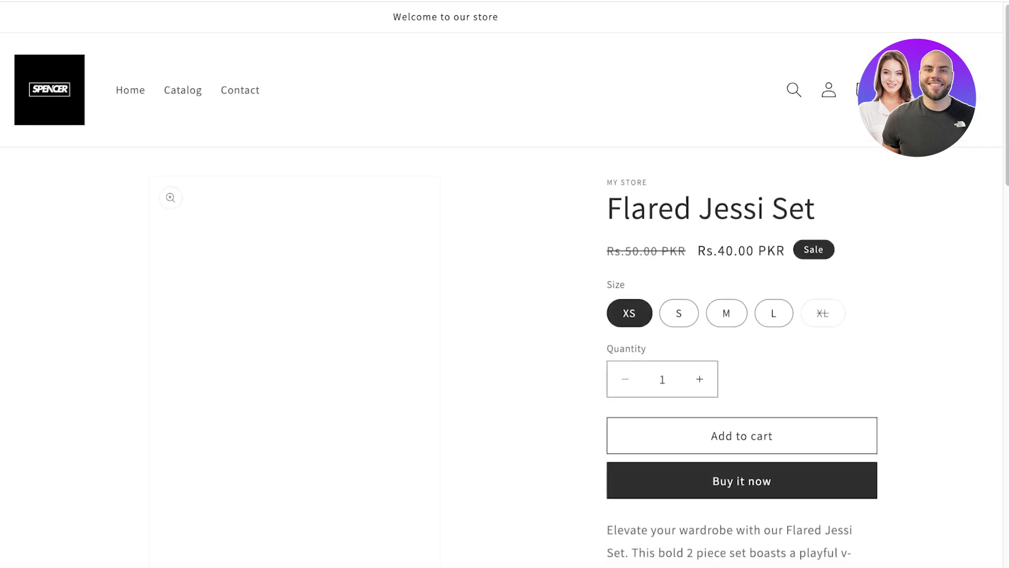
pyautogui.scroll(-5, 504, 284)
pyautogui.scroll(-6, 505, 284)
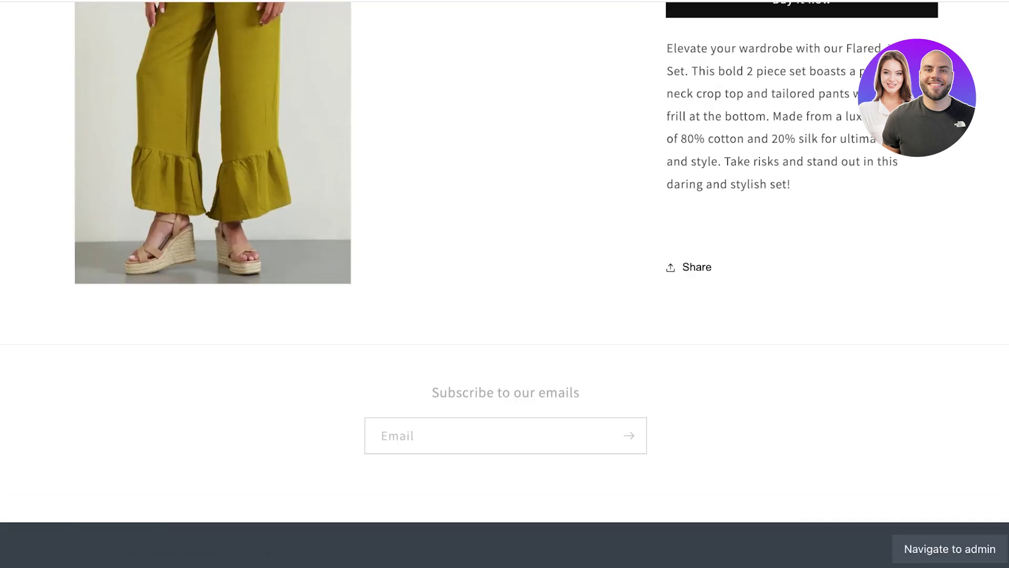
pyautogui.scroll(6, 504, 284)
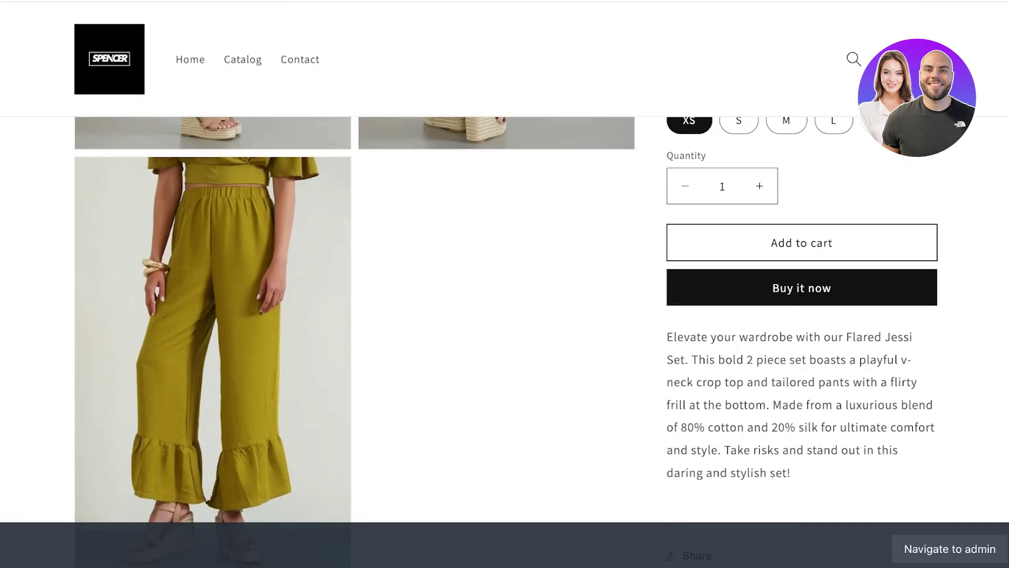
pyautogui.scroll(6, 504, 283)
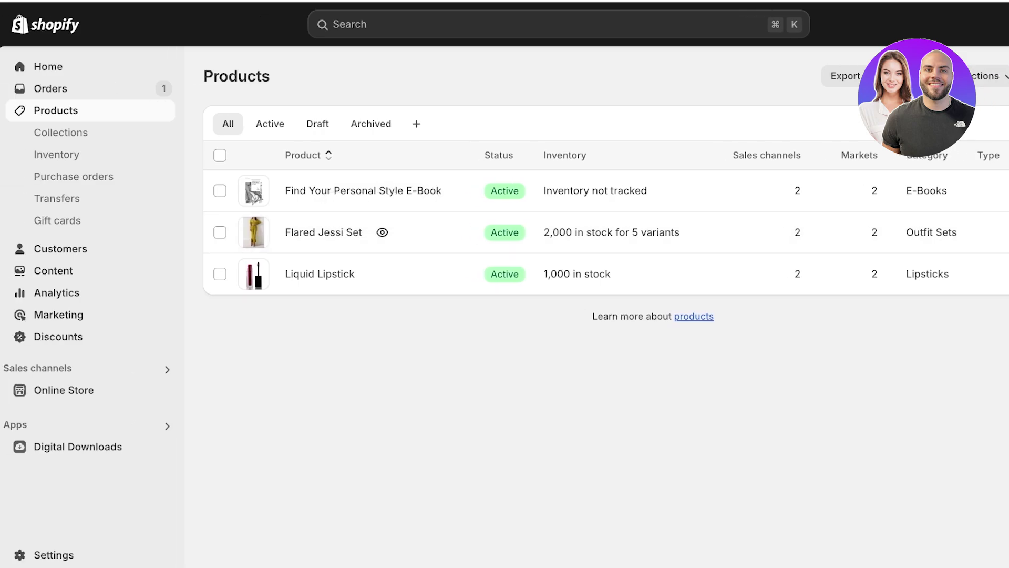
# Open the Shopify App Store from the store's Apps and sales channels settings
pyautogui.click(48, 66)
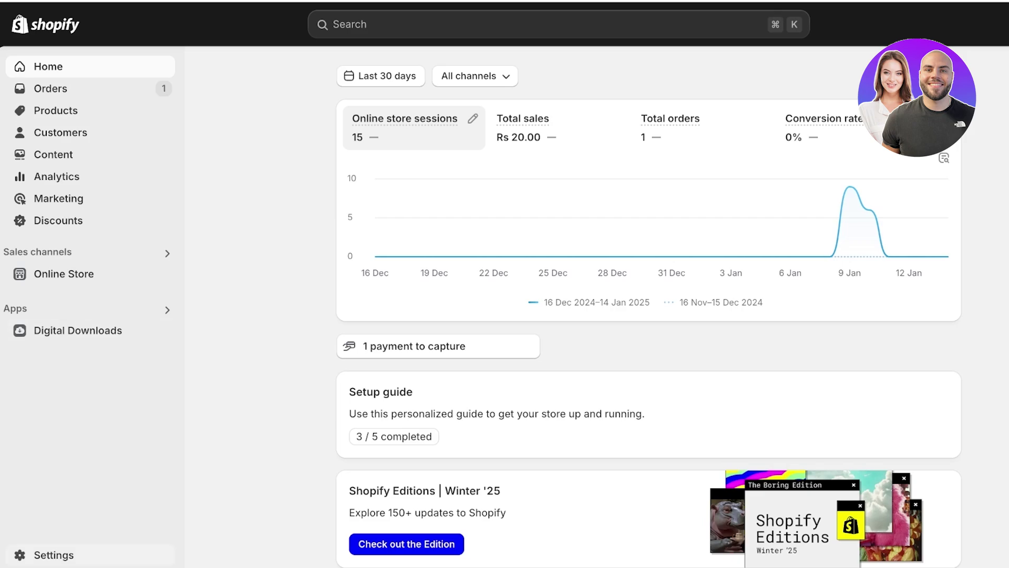
pyautogui.click(54, 555)
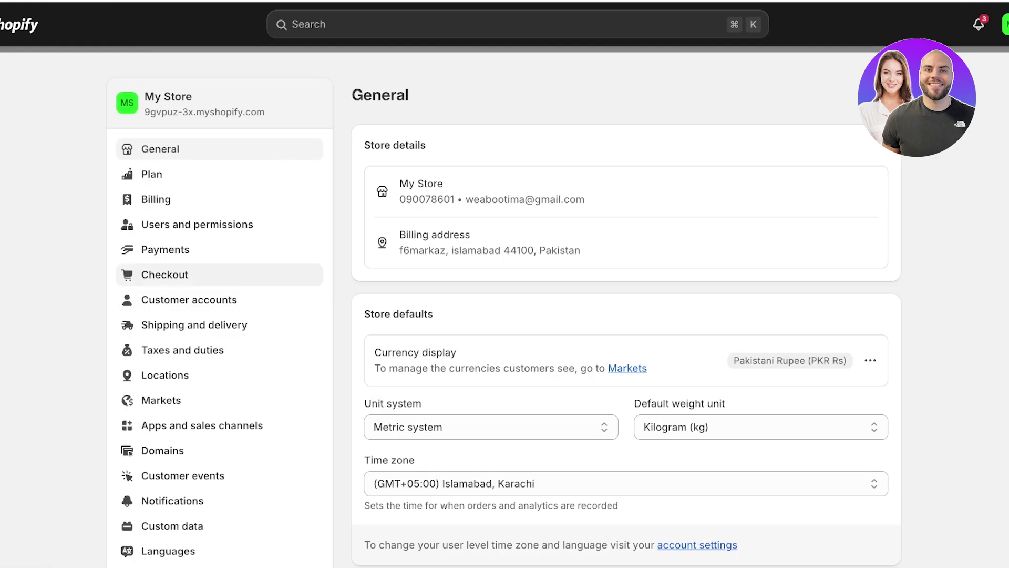
pyautogui.scroll(-3, 220, 273)
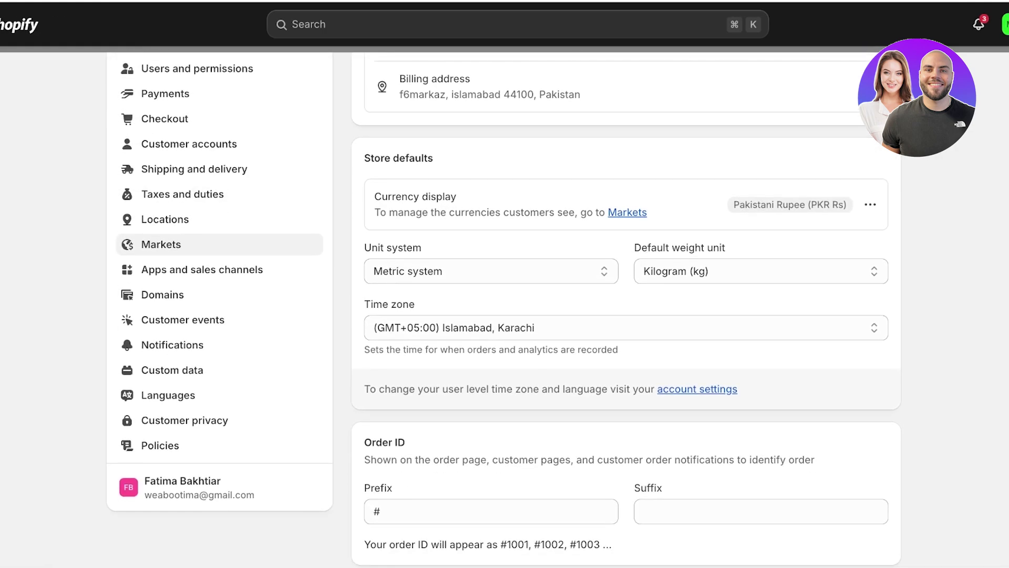
pyautogui.click(203, 272)
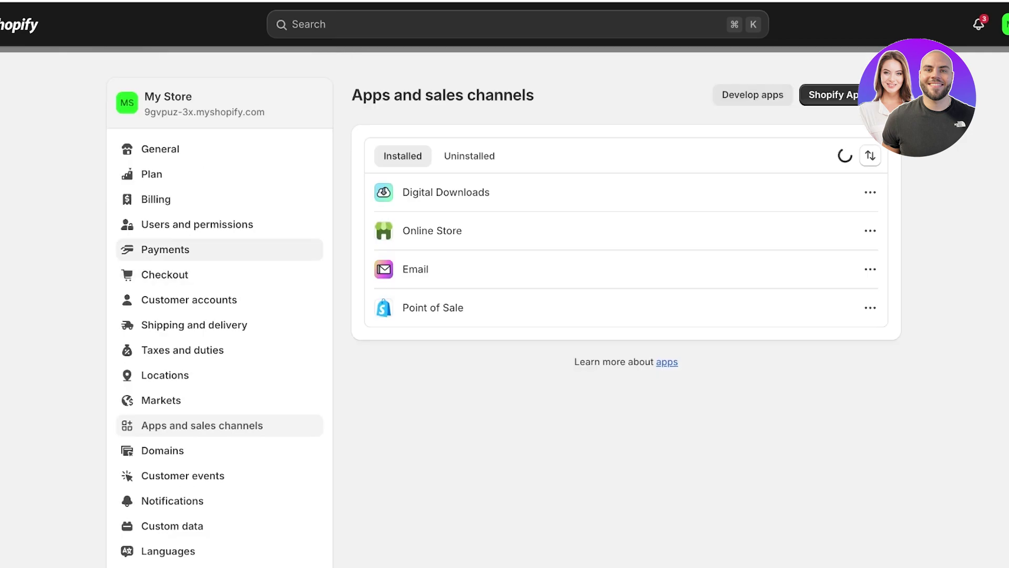
pyautogui.click(848, 95)
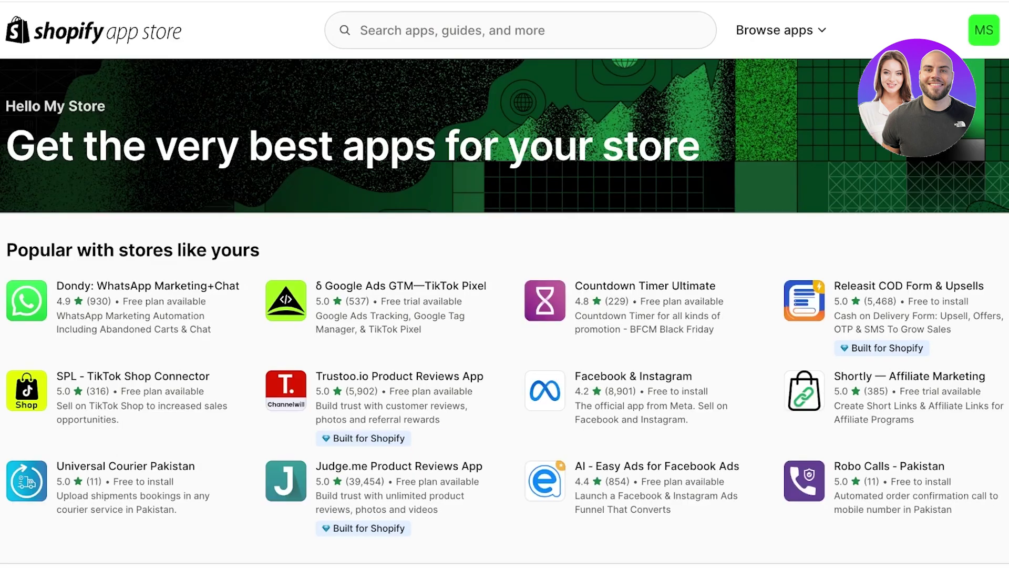
# Search the app store for "judge me"
pyautogui.click(520, 30)
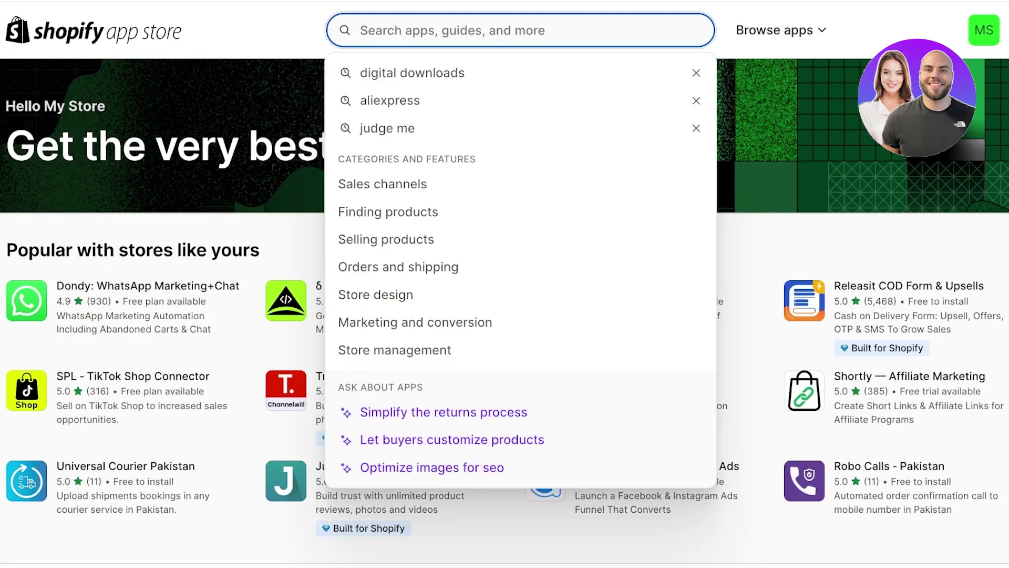
pyautogui.write('ju')
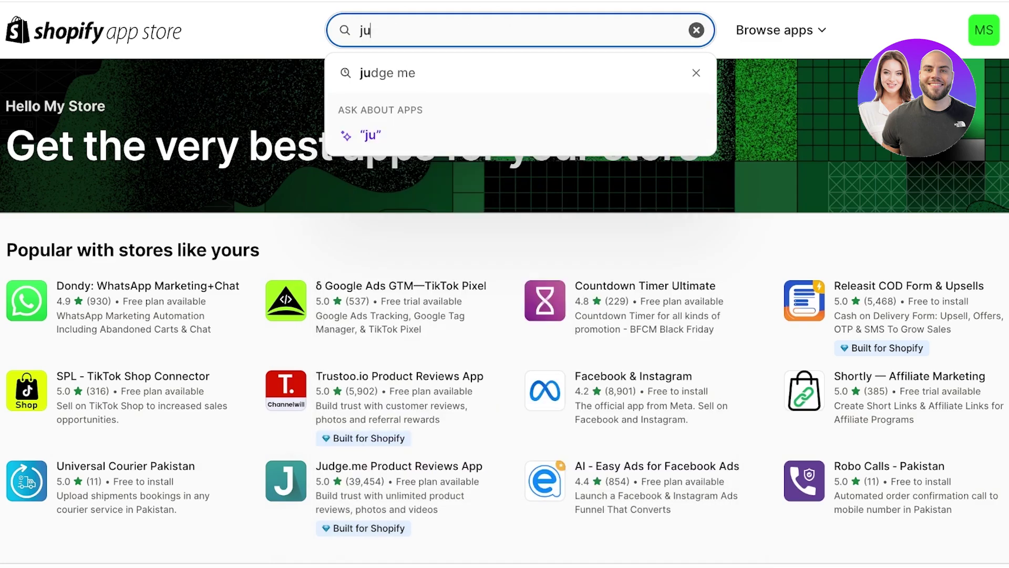
pyautogui.press('Down')
pyautogui.press('Return')
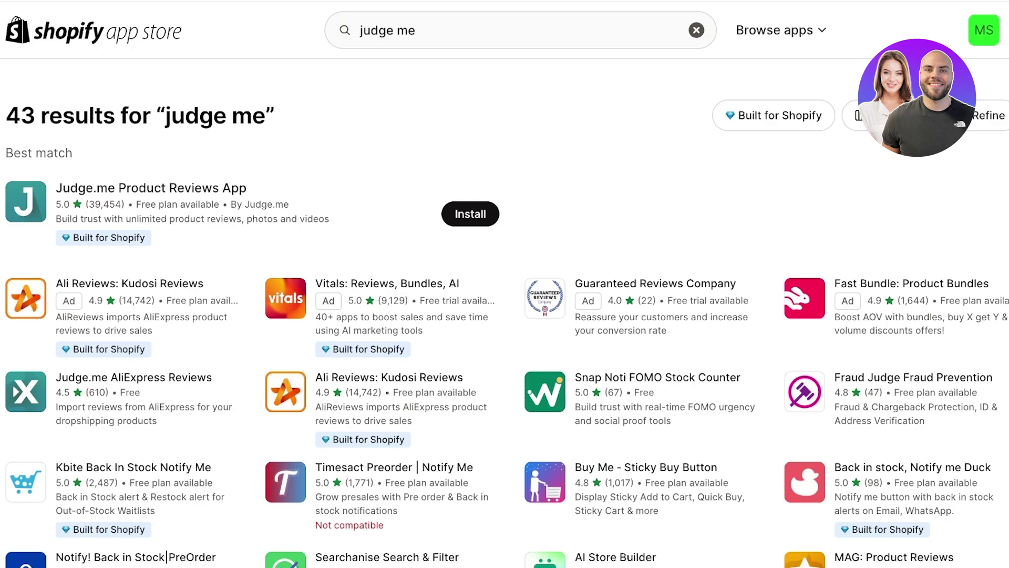
# Open the Judge.me Product Reviews App listing and install the app on the store
pyautogui.scroll(-1, 505, 313)
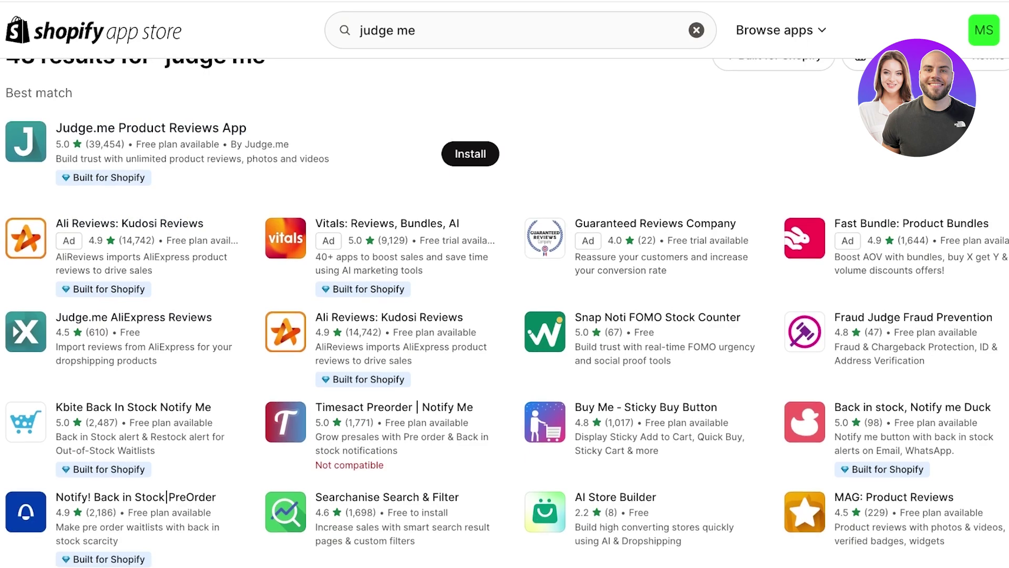
pyautogui.scroll(1, 504, 313)
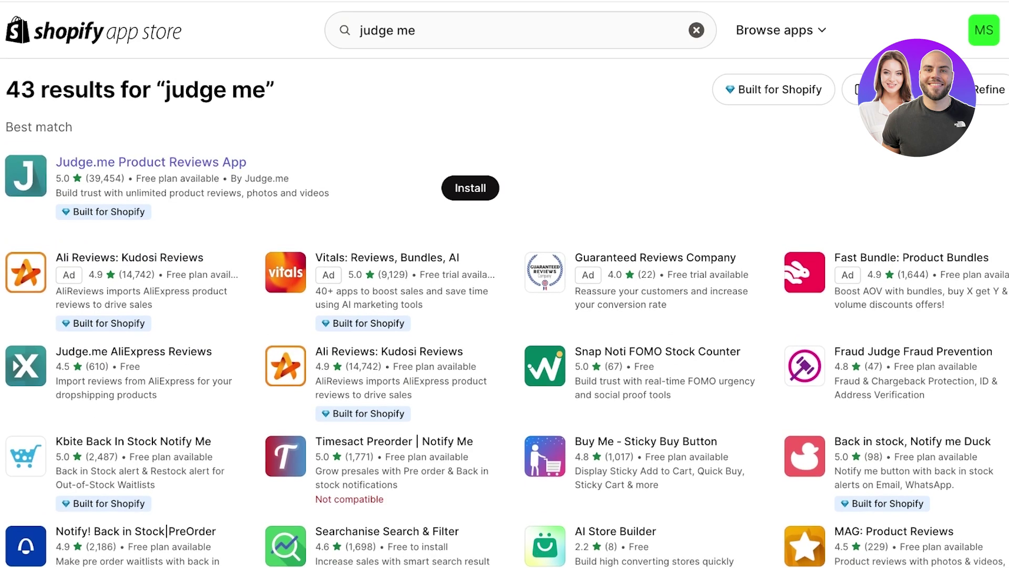
pyautogui.click(151, 162)
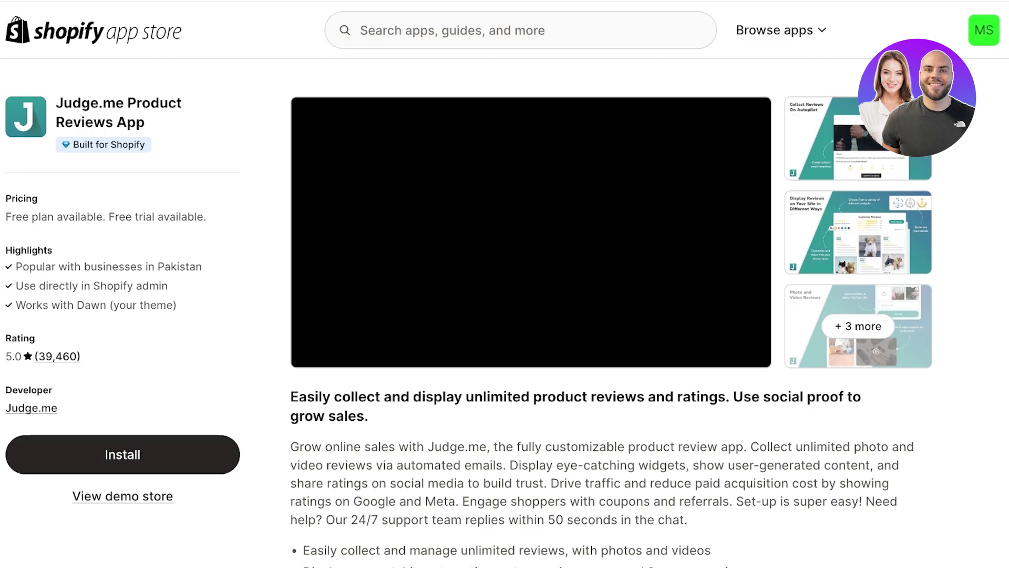
pyautogui.click(123, 454)
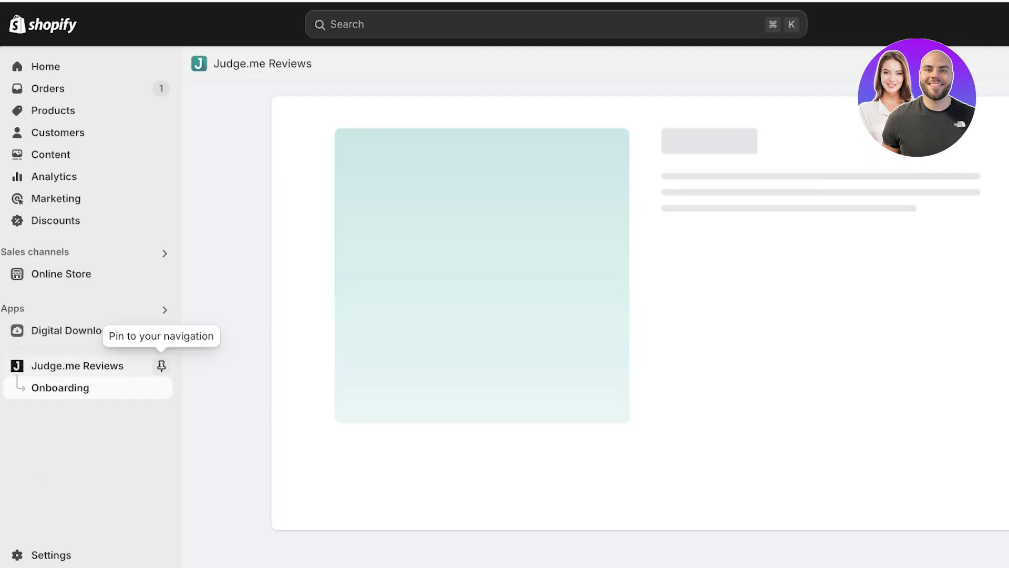
# Pin Judge.me Reviews to the navigation and start its setup in English on the current theme (Default)
pyautogui.click(161, 366)
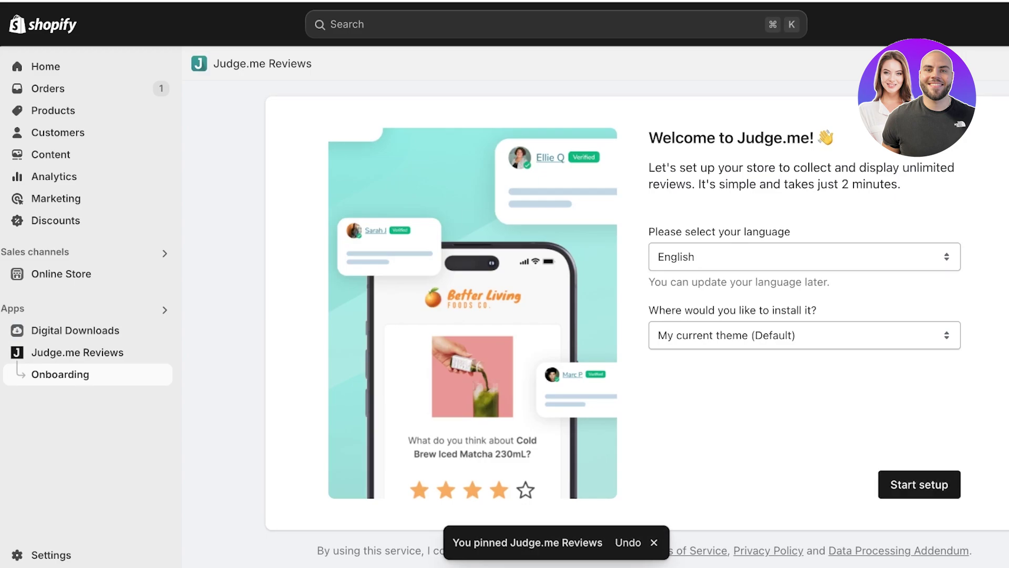
pyautogui.click(804, 334)
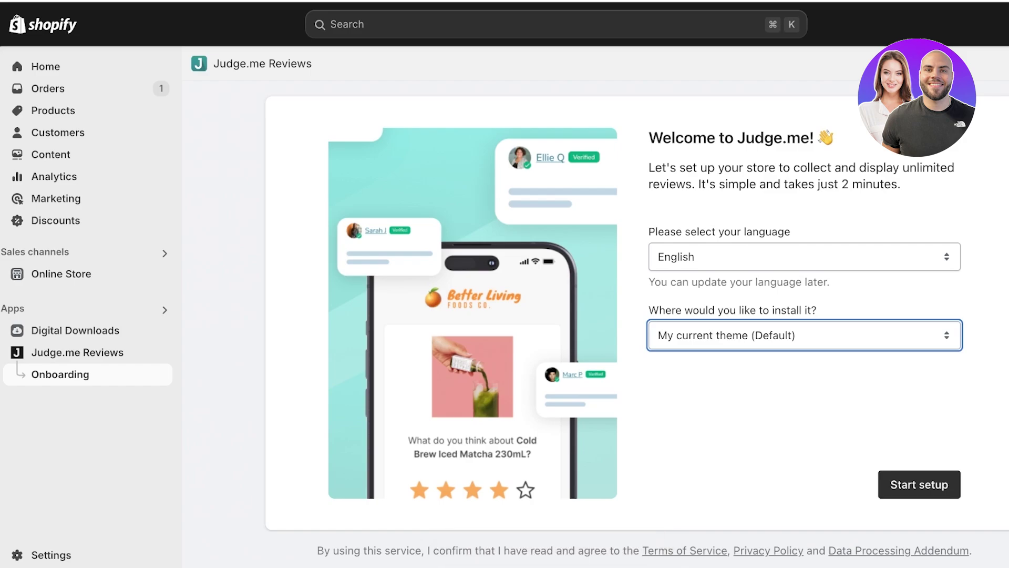
pyautogui.click(919, 484)
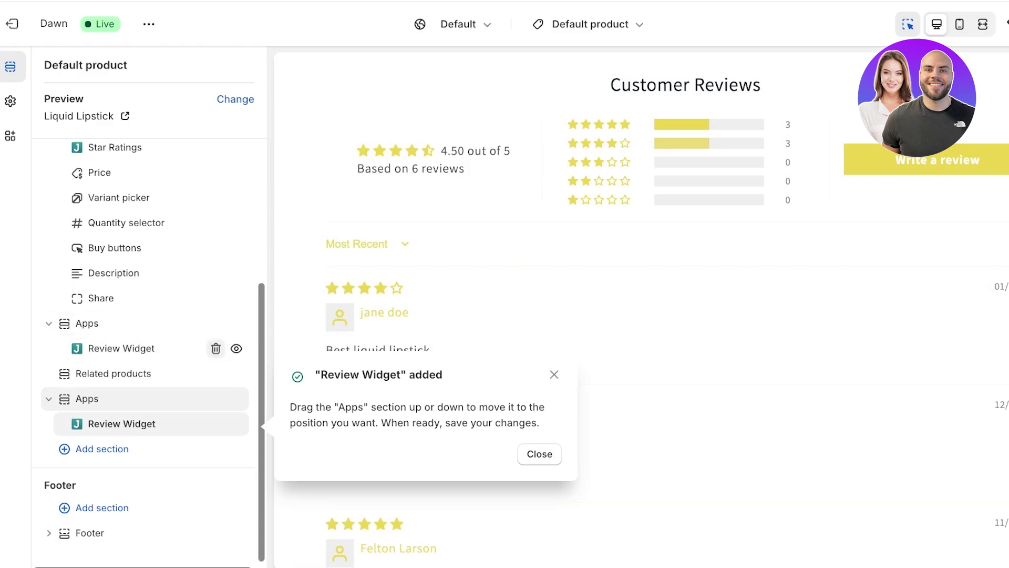
# Delete the duplicate Apps section above Related products and move the remaining Review Widget section into its place, saving the product template
pyautogui.click(215, 348)
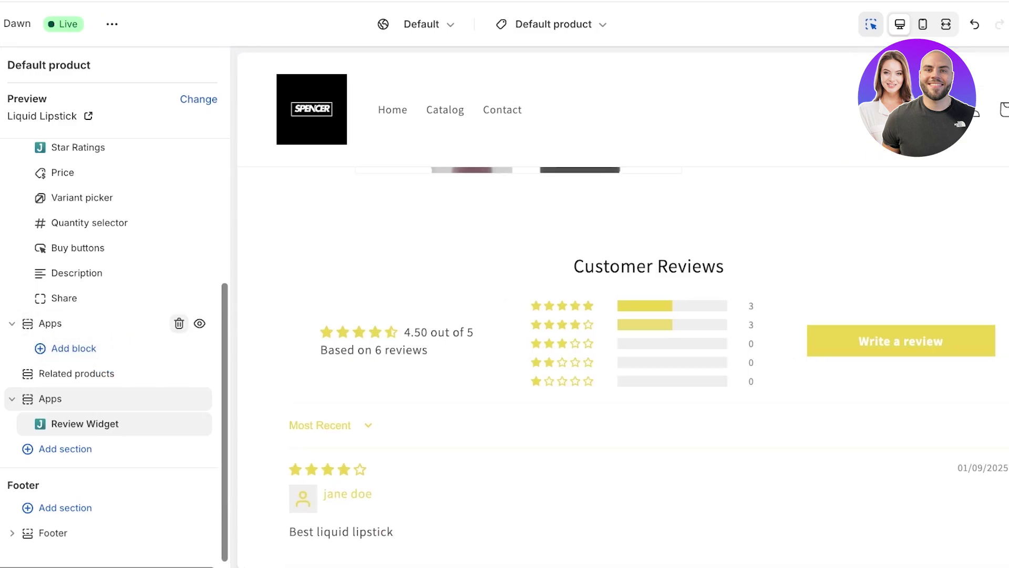
pyautogui.click(190, 324)
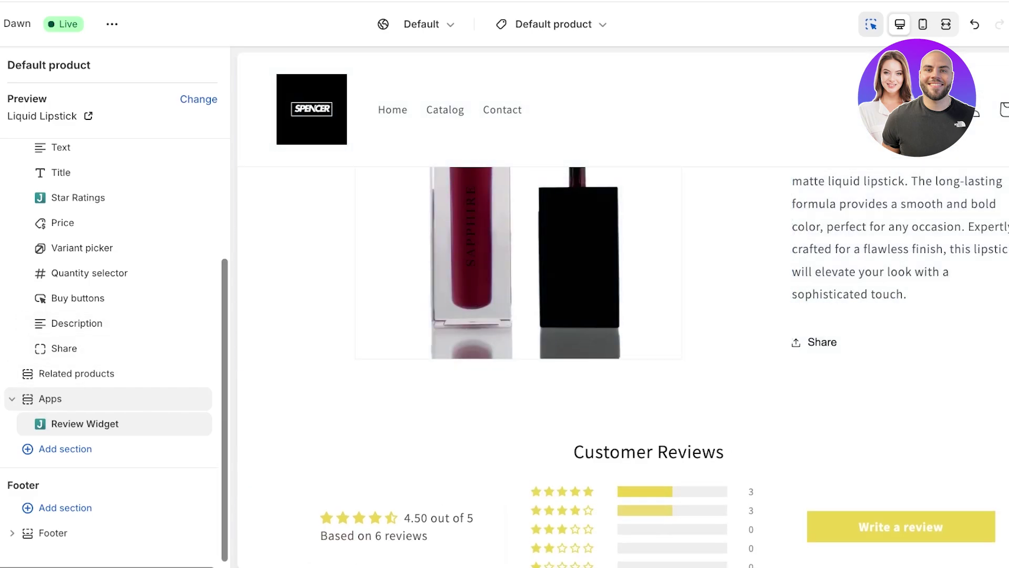
pyautogui.moveTo(50, 398)
pyautogui.mouseDown()
pyautogui.moveTo(53, 416)
pyautogui.moveTo(53, 399)
pyautogui.mouseUp()
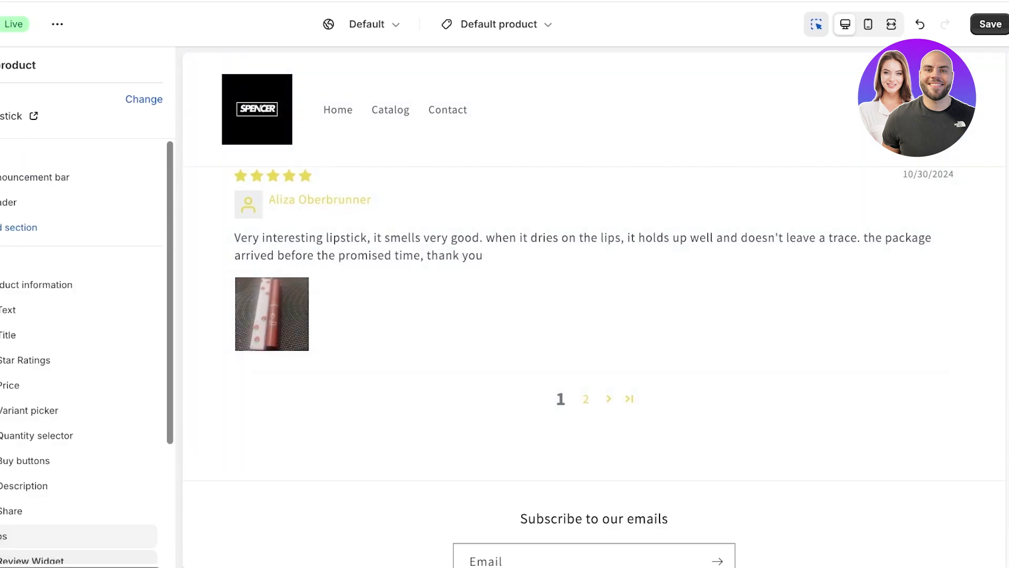
pyautogui.hotkey('ctrl', 's')
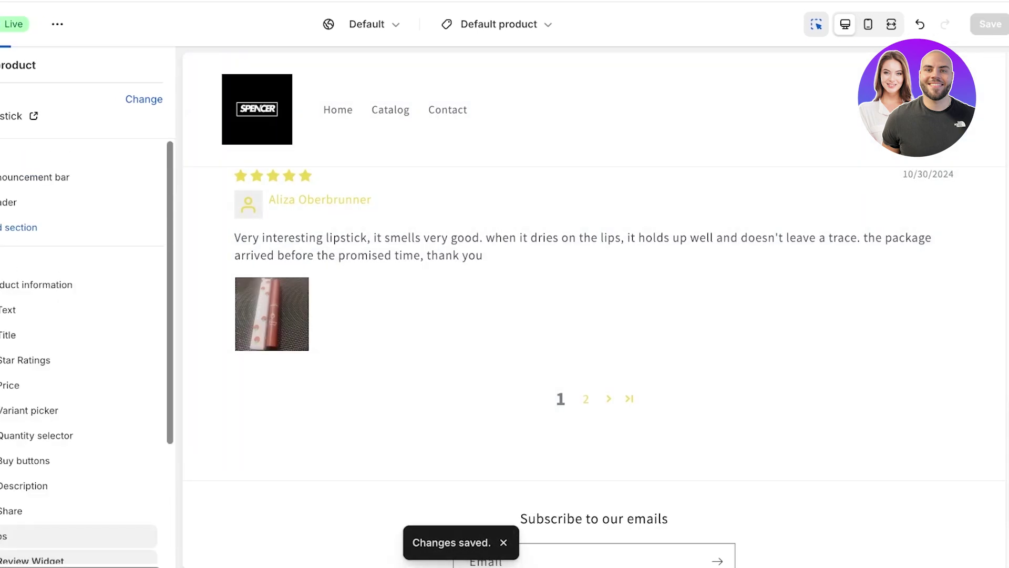
pyautogui.press('super+w')
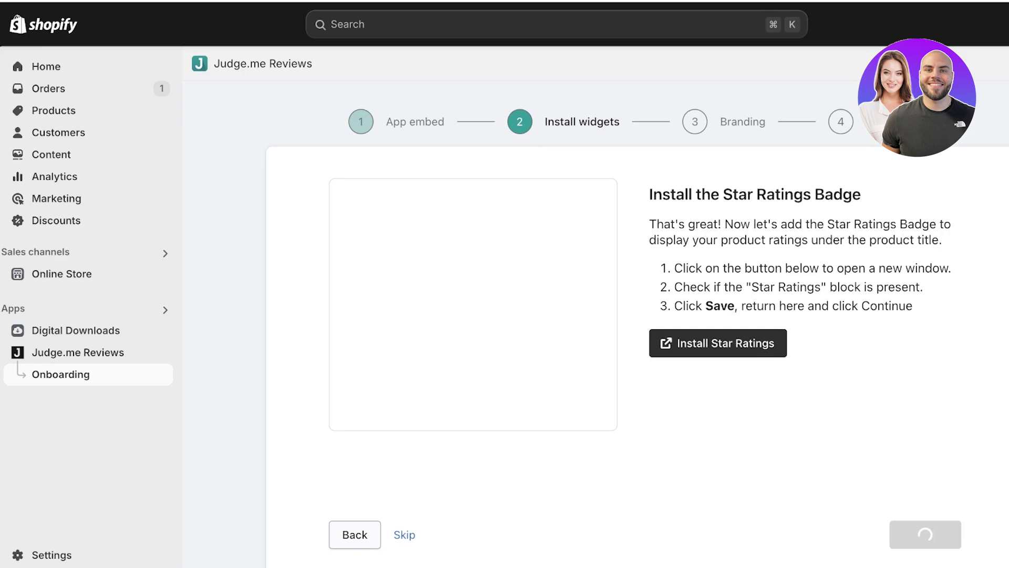
# Install the Star Ratings block and place it between Title and Price in the product information, saving the template
pyautogui.click(730, 343)
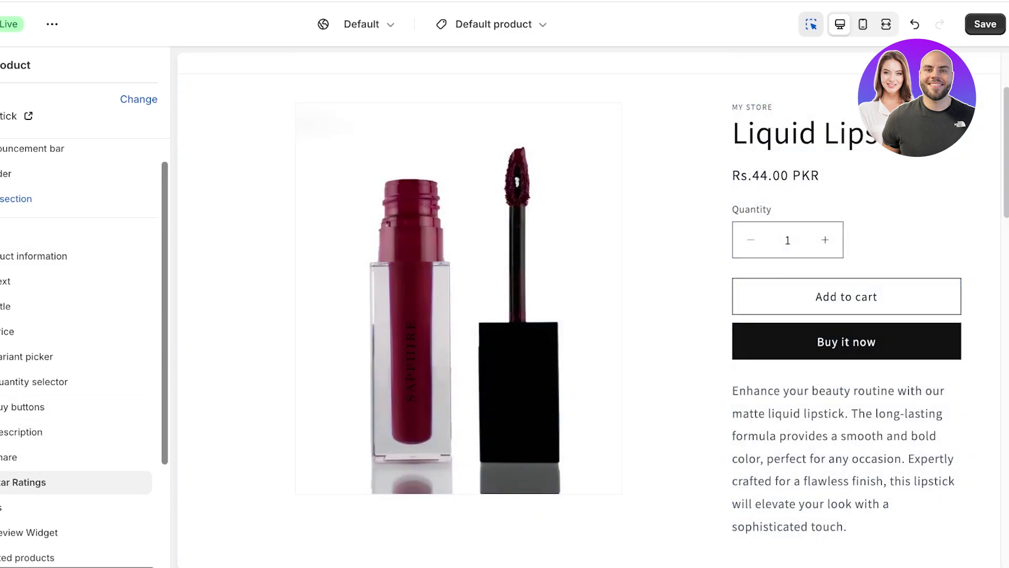
pyautogui.moveTo(57, 482); pyautogui.dragTo(51, 334)
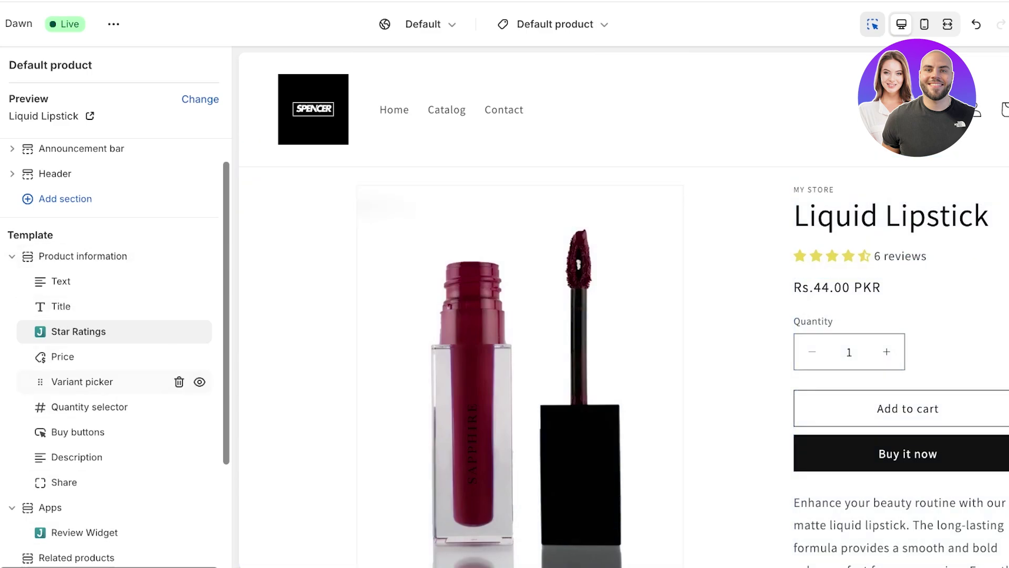
pyautogui.moveTo(78, 331); pyautogui.dragTo(79, 306)
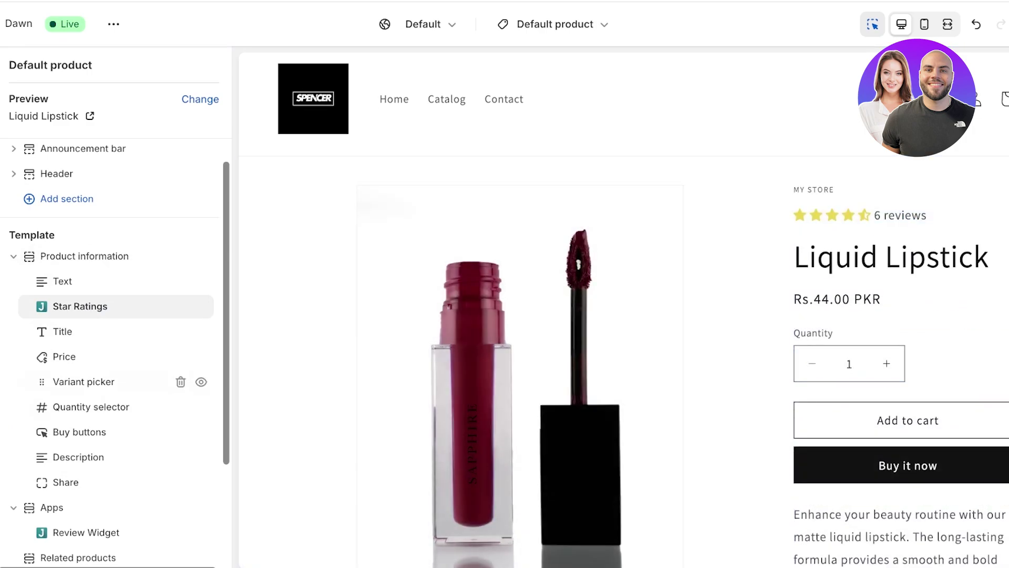
pyautogui.moveTo(41, 306); pyautogui.dragTo(50, 331)
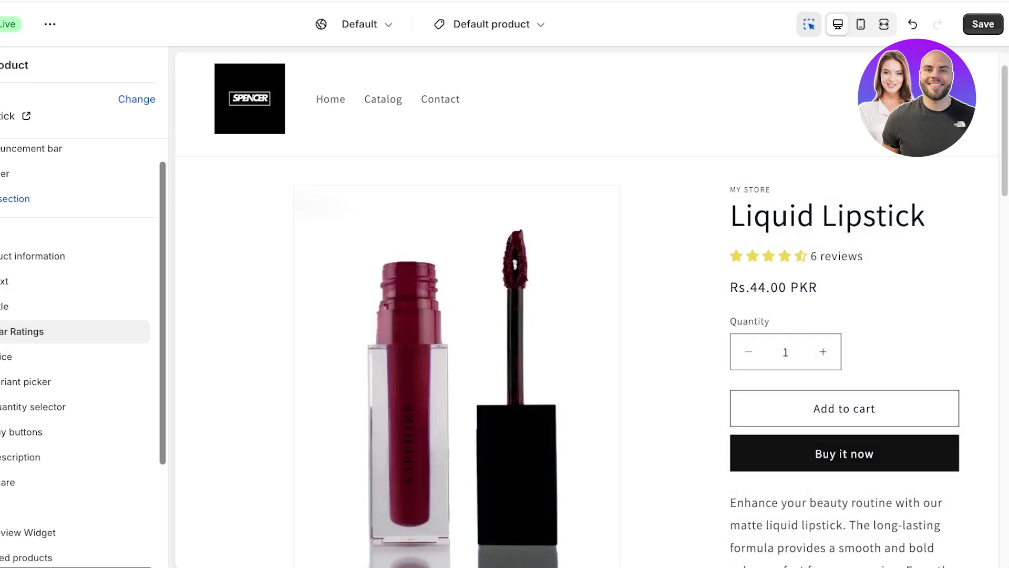
pyautogui.hotkey('ctrl', 's')
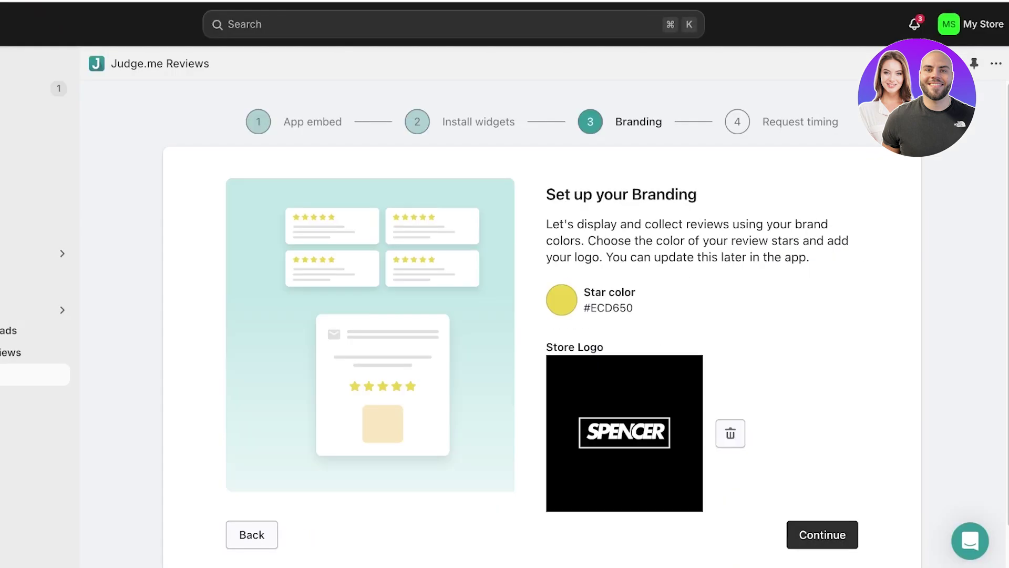
# Finish the Judge.me onboarding with the existing branding and 14-day review request timing, and open the app's dashboard
pyautogui.click(824, 535)
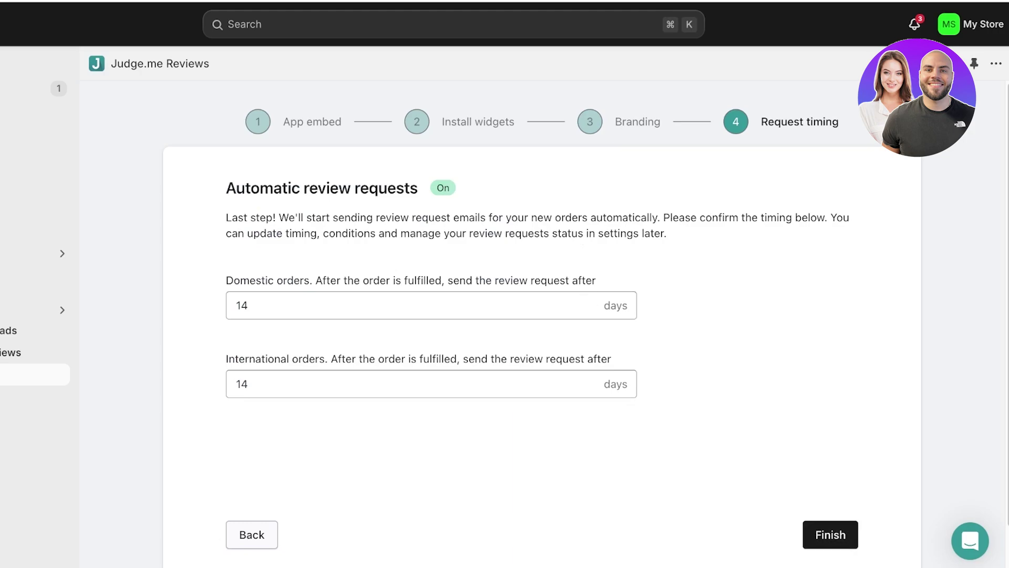
pyautogui.click(831, 535)
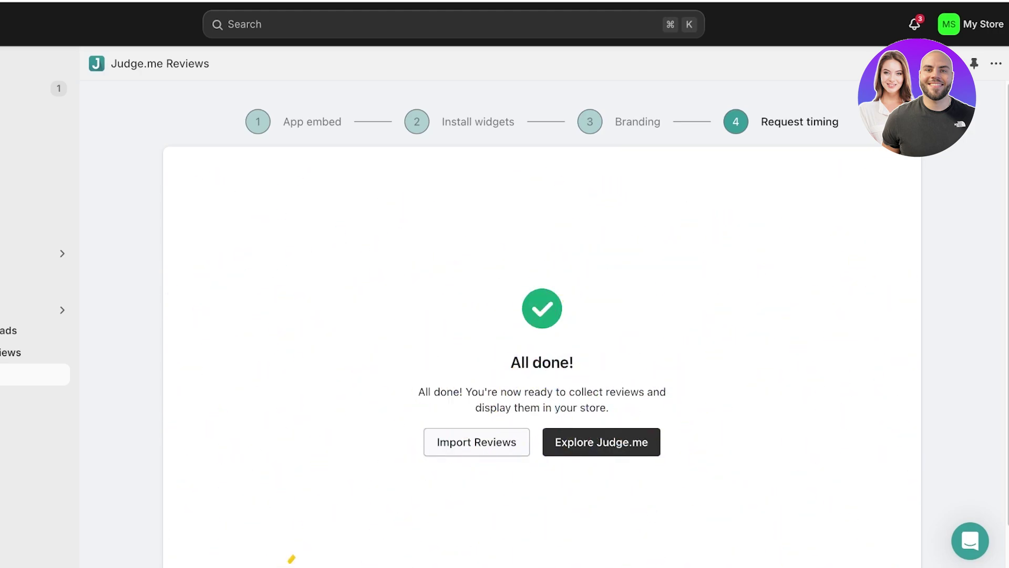
pyautogui.click(601, 442)
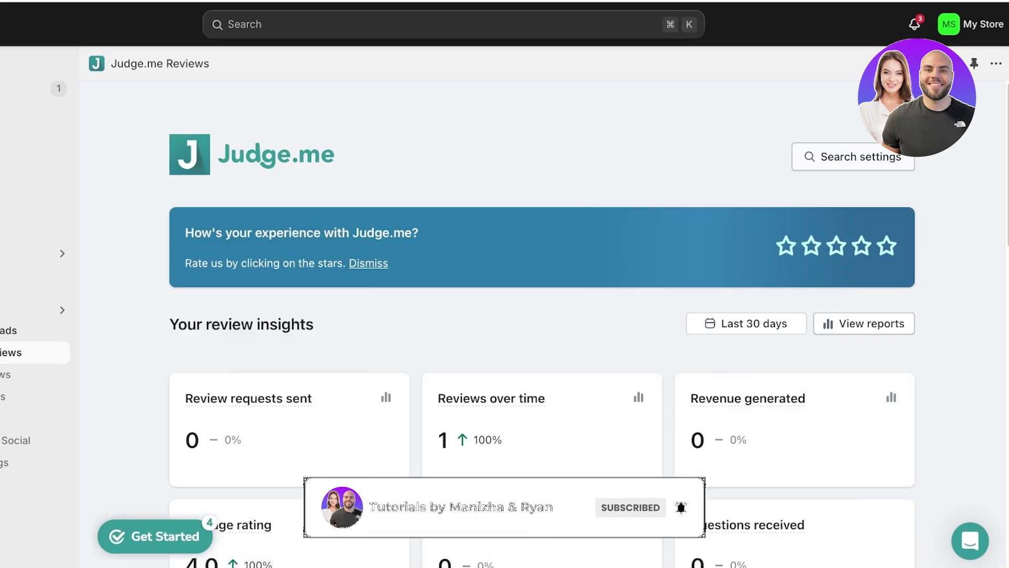
# Look over the review insights on the Judge.me dashboard and the available review widgets
pyautogui.scroll(-3, 542, 316)
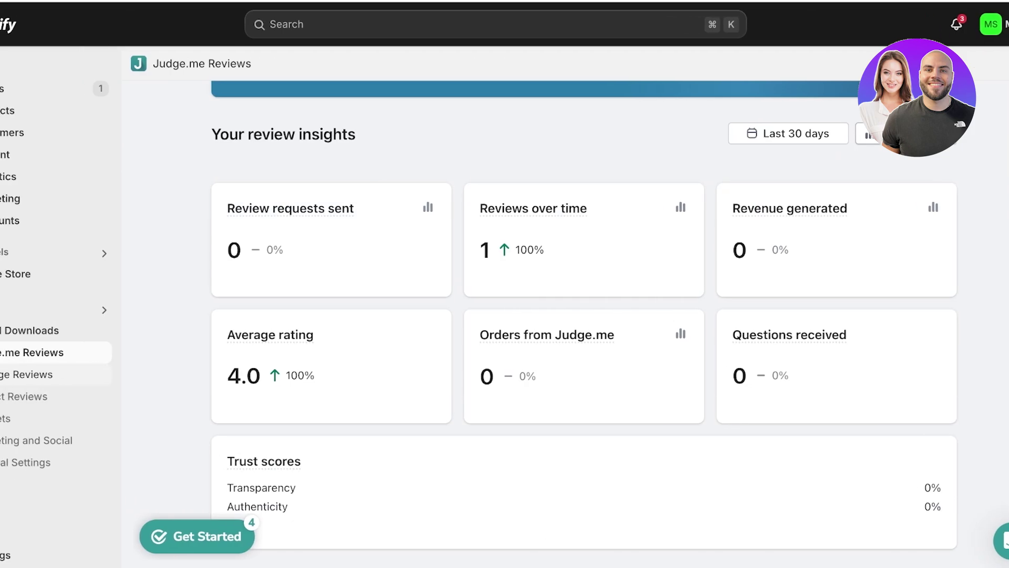
pyautogui.click(50, 418)
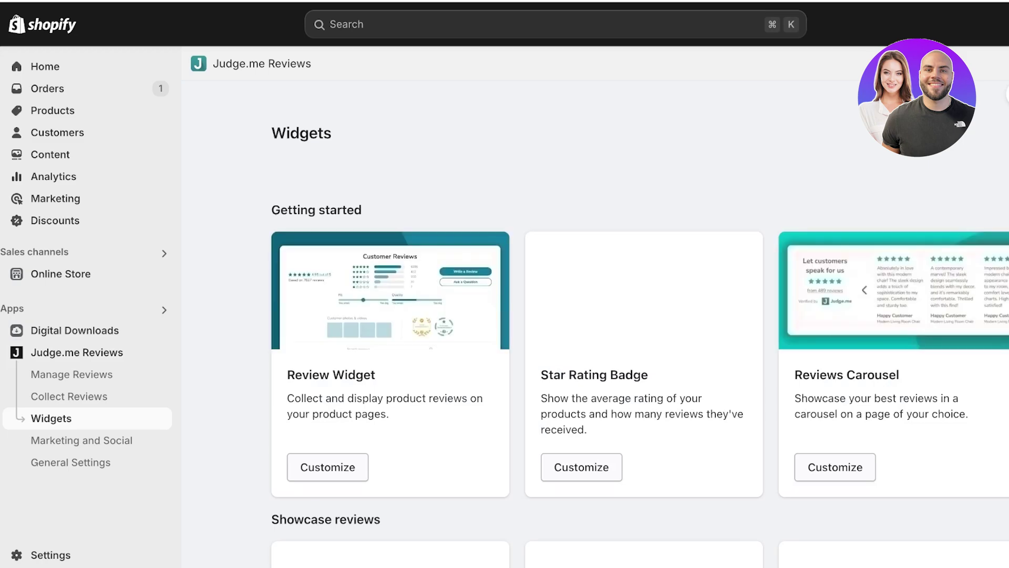
pyautogui.scroll(-3, 595, 315)
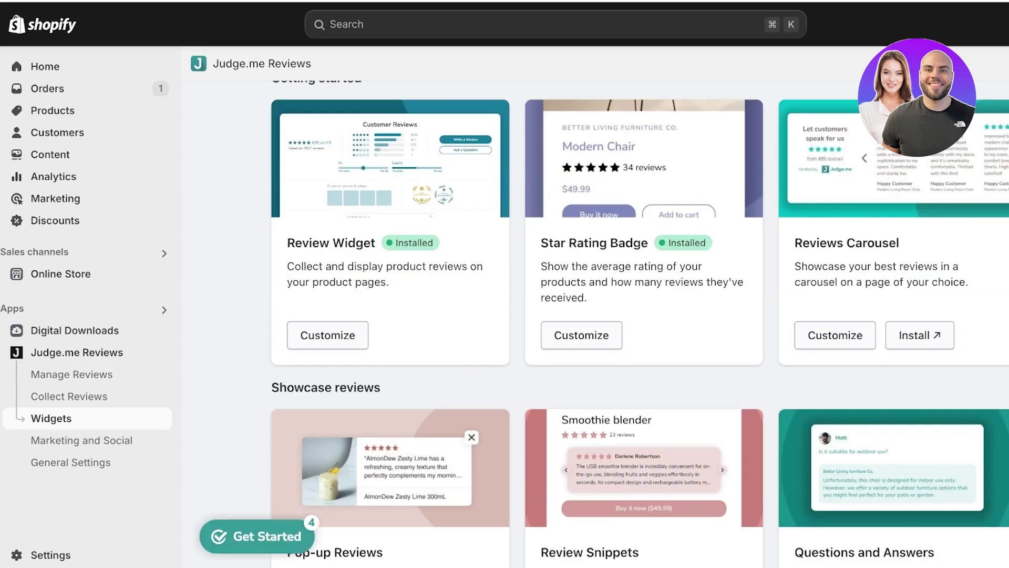
# Look through the full list of Judge.me widgets, from Getting started and Showcase reviews down to Customer Accounts
pyautogui.scroll(-10, 639, 324)
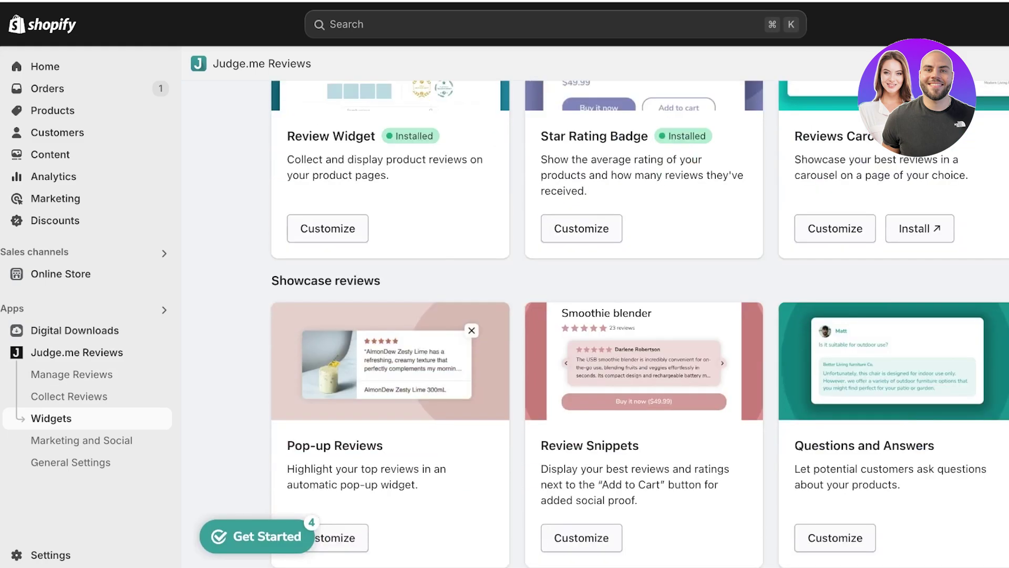
pyautogui.scroll(12, 594, 316)
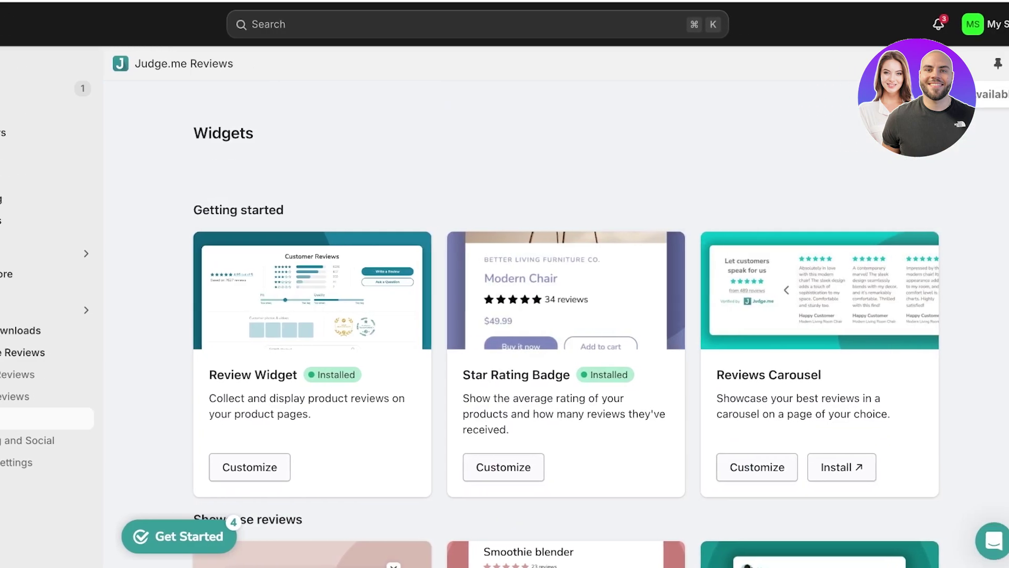
pyautogui.scroll(-5, 541, 315)
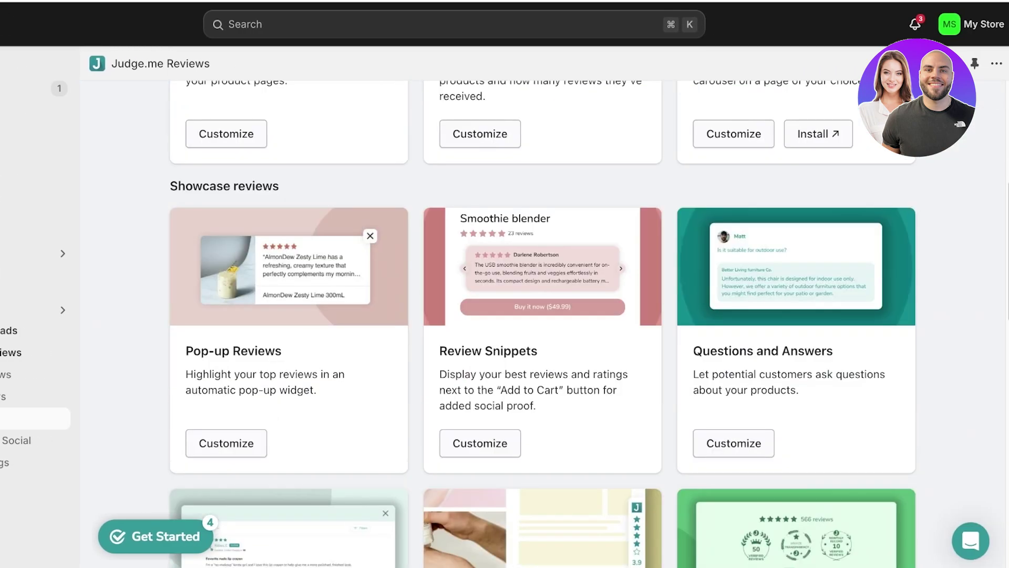
pyautogui.scroll(-10, 542, 316)
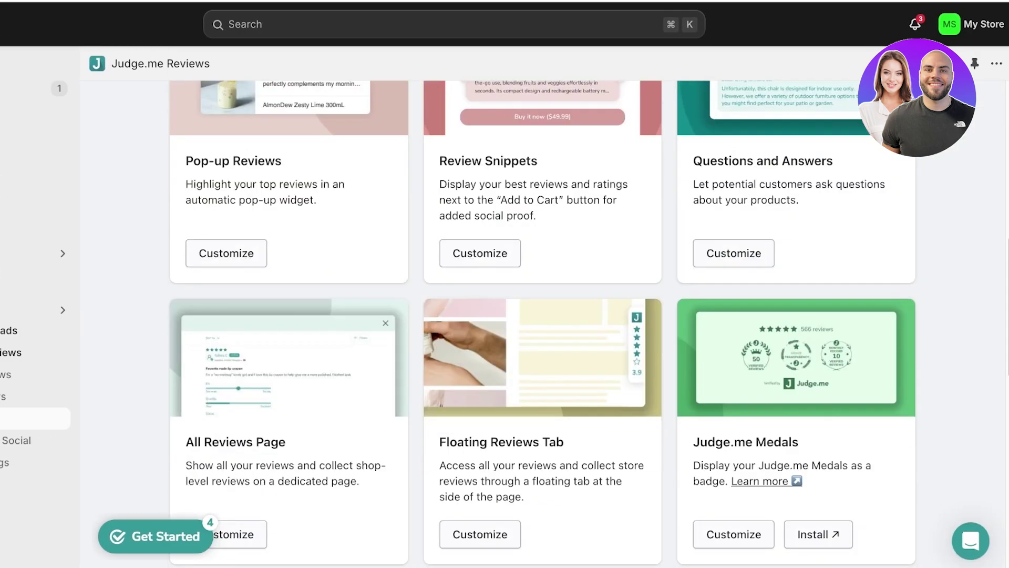
pyautogui.scroll(-4, 542, 316)
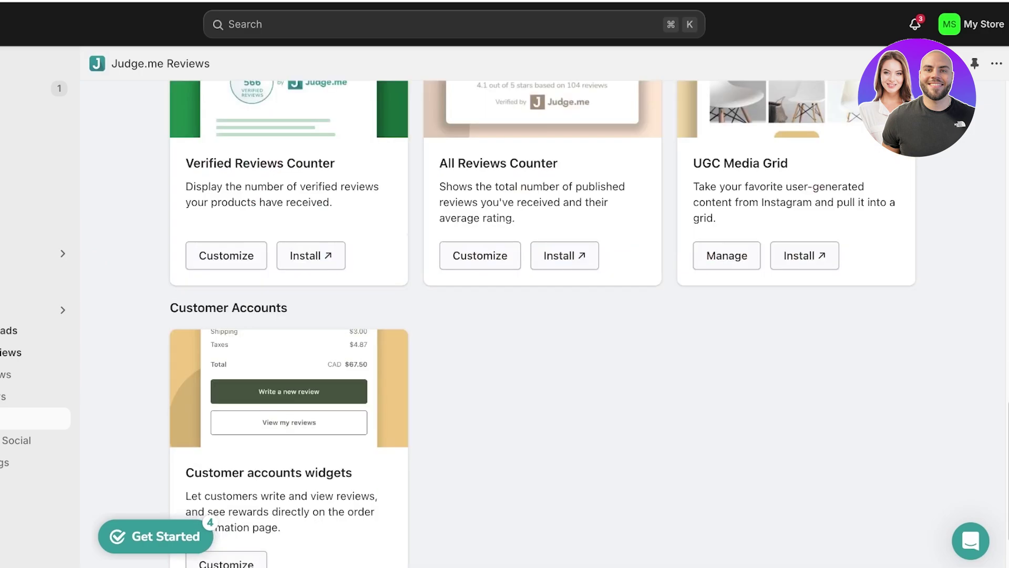
pyautogui.scroll(20, 541, 315)
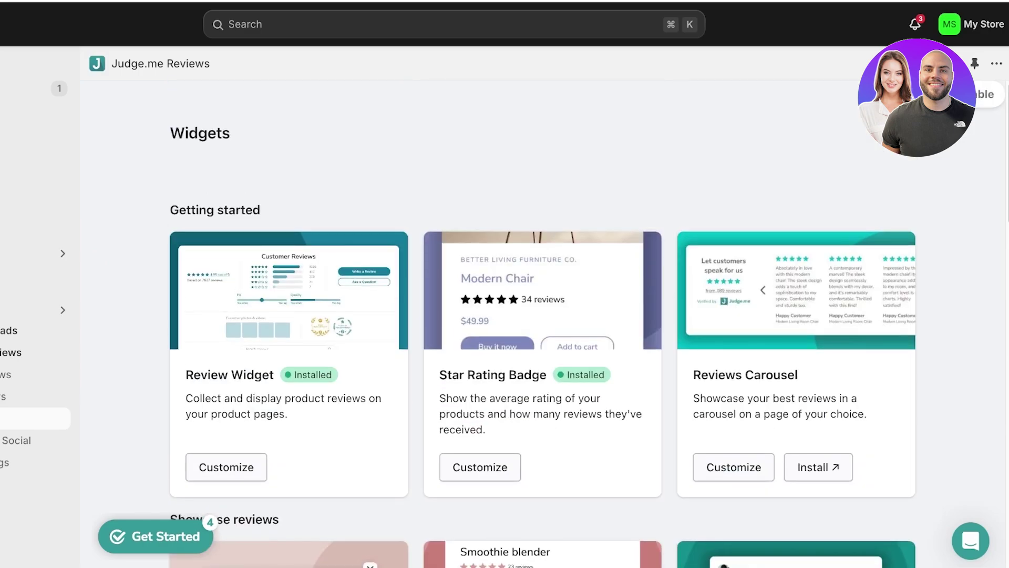
# Install the Reviews Carousel widget on the store's home page template
pyautogui.scroll(-1, 542, 316)
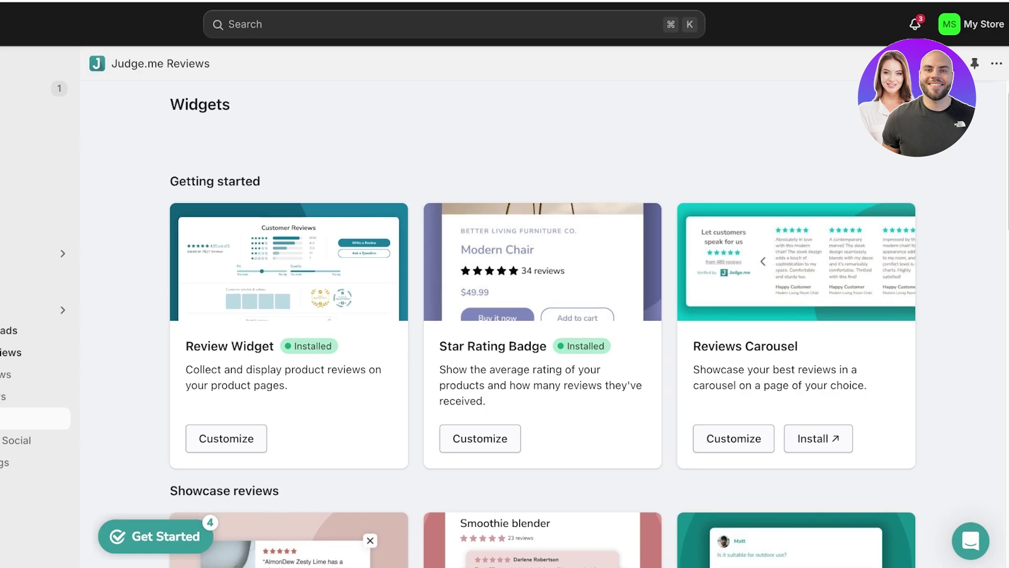
pyautogui.click(819, 438)
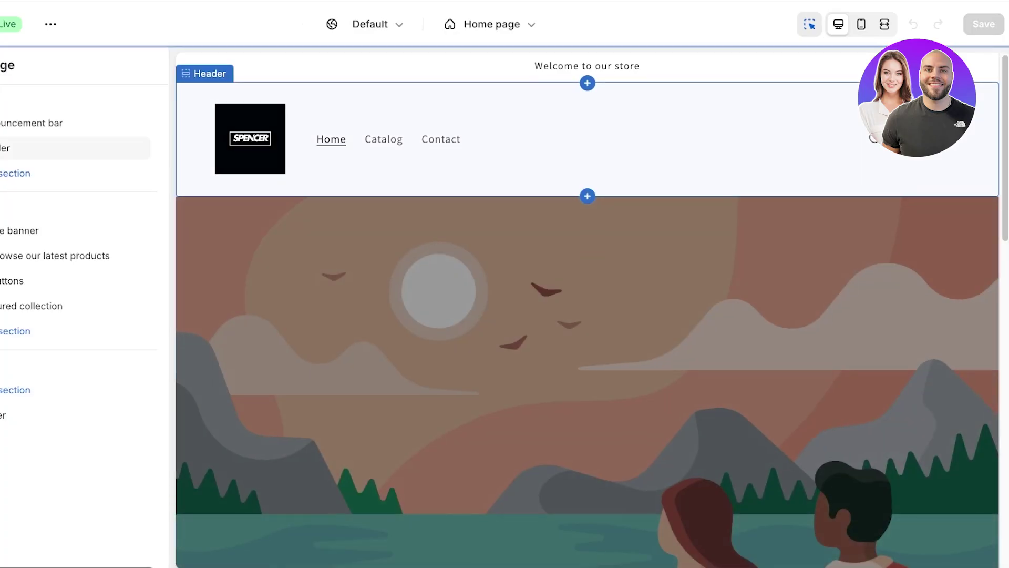
pyautogui.scroll(-4, 587, 173)
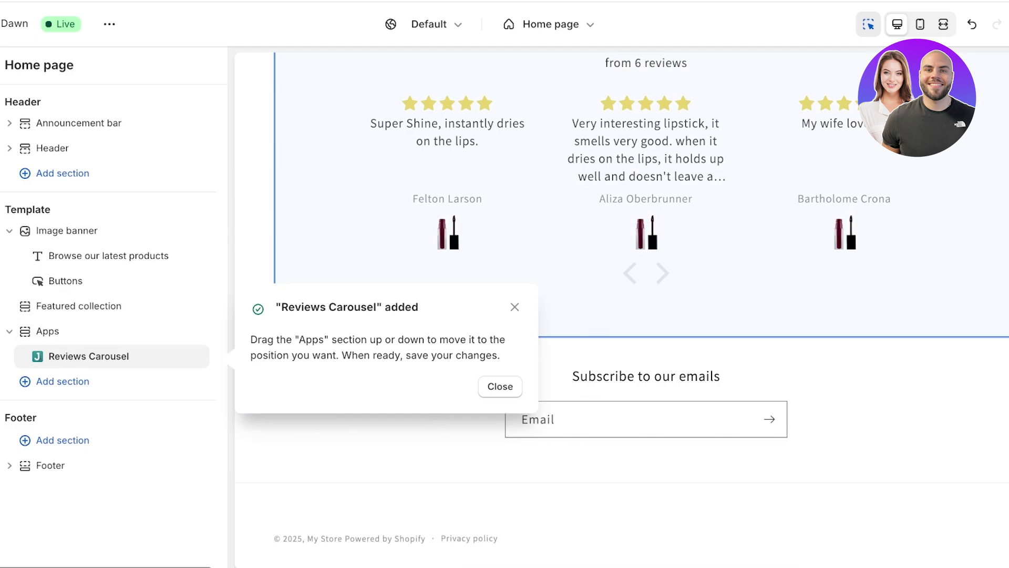
# Set the Reviews Carousel block's maximum width to 1100 px and save the home page template
pyautogui.click(88, 356)
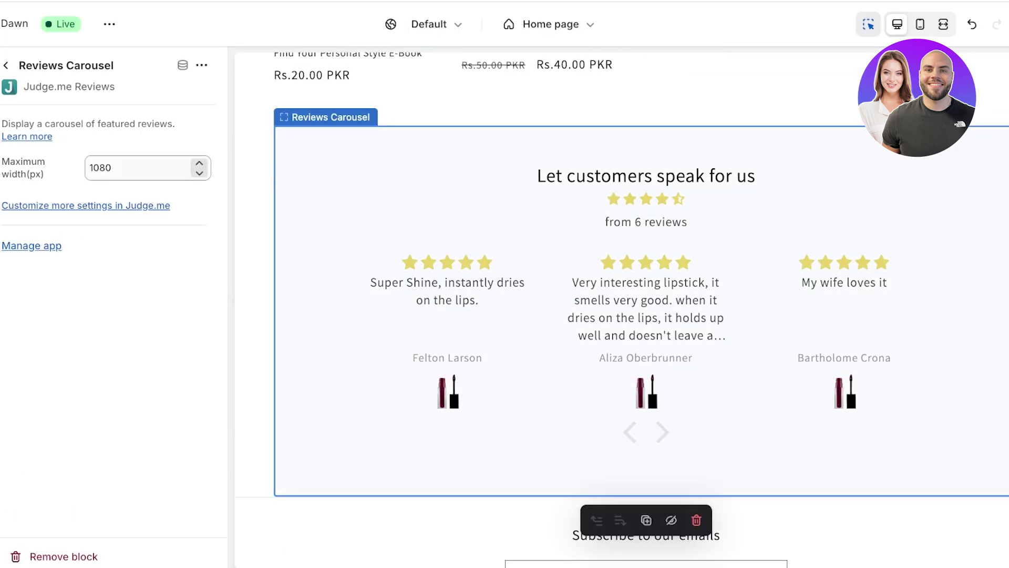
pyautogui.click(111, 167)
pyautogui.press('BackSpace')
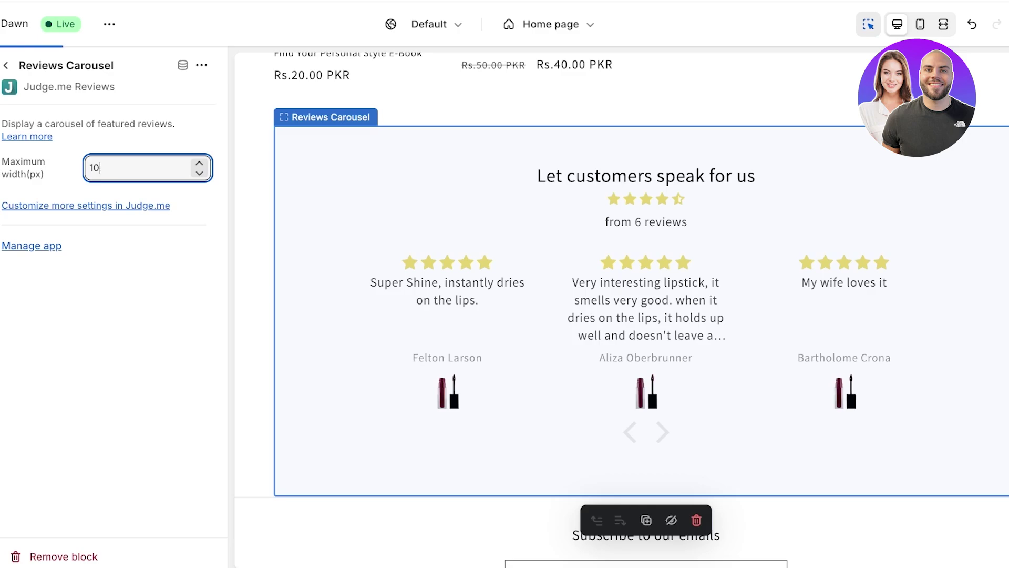
pyautogui.write('90')
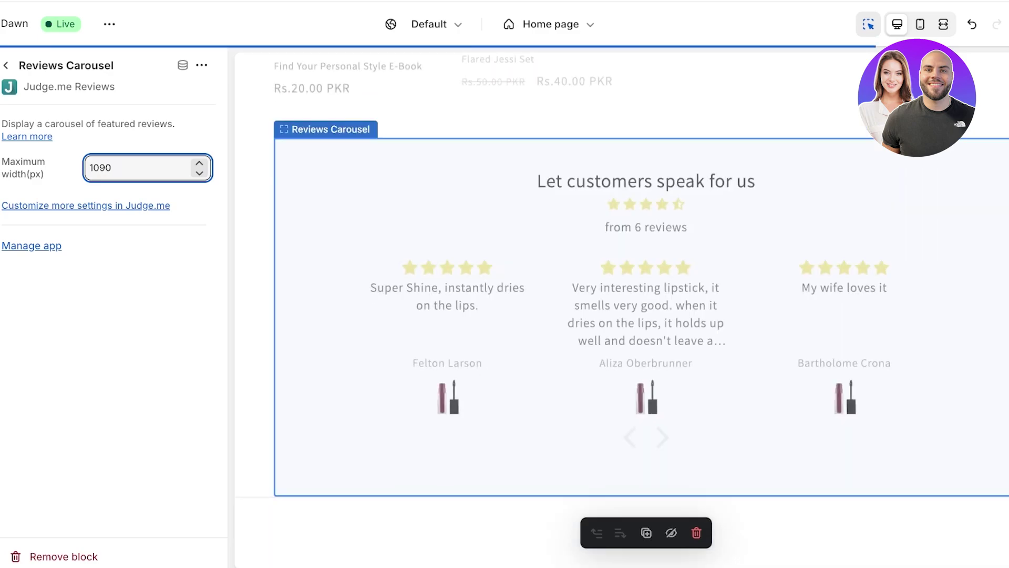
pyautogui.press('BackSpace')
pyautogui.press('BackSpace')
pyautogui.press('BackSpace')
pyautogui.press('BackSpace')
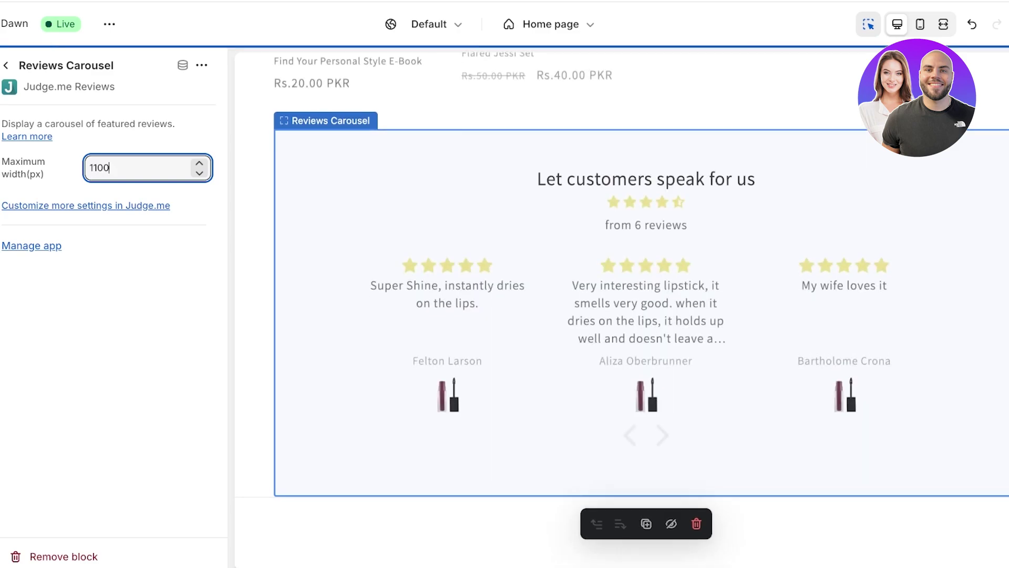
pyautogui.click(985, 24)
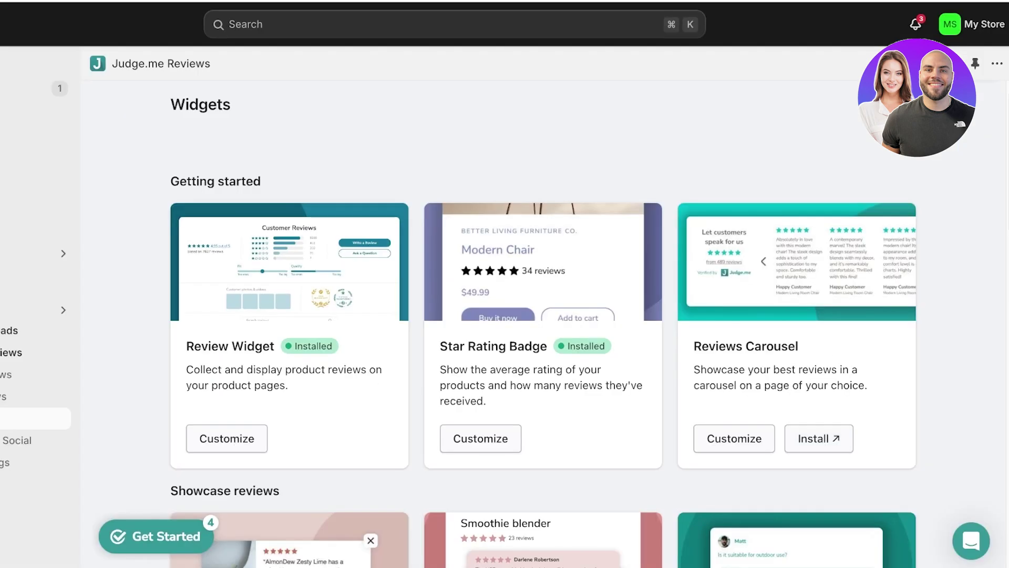
# Go back to the Judge.me widgets, open the Review Widget's customization, and look over its theme, border and color settings
pyautogui.scroll(-3, 543, 316)
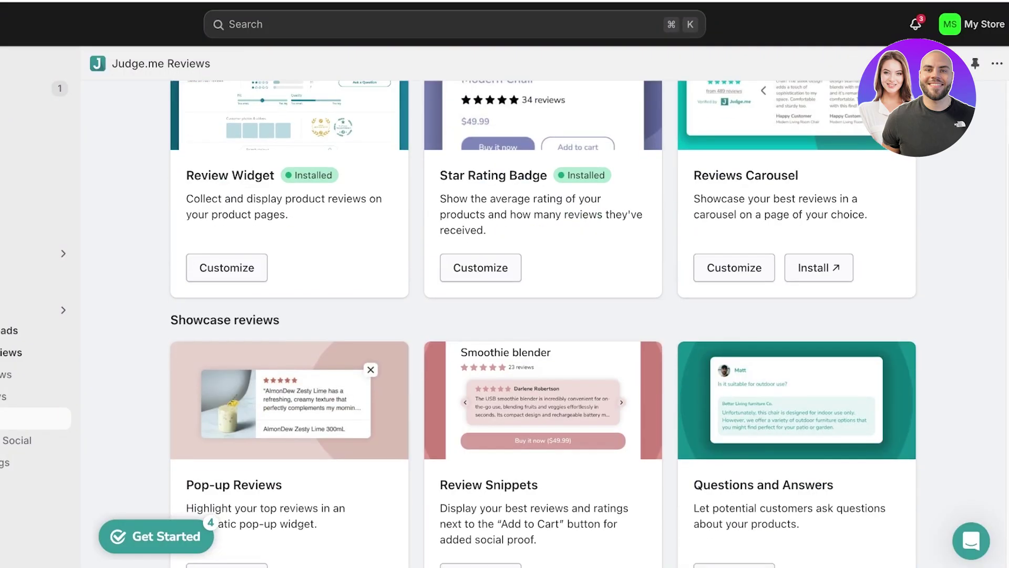
pyautogui.scroll(3, 543, 316)
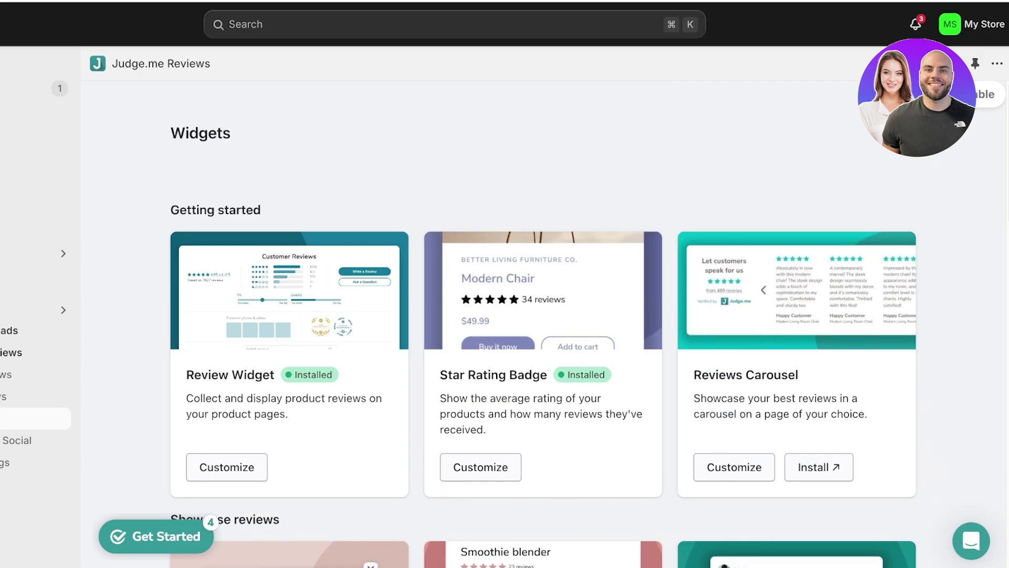
pyautogui.click(226, 466)
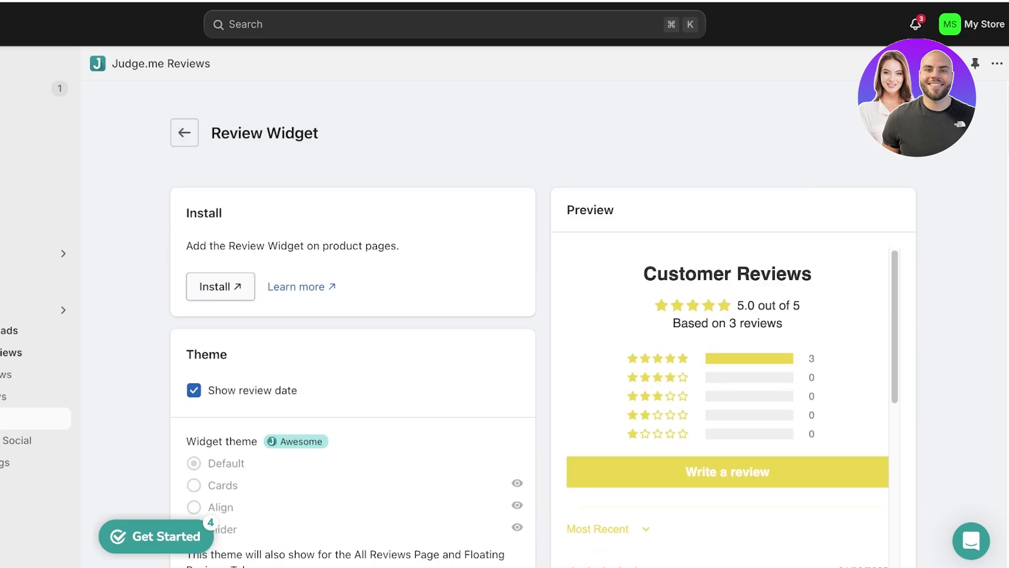
pyautogui.scroll(-4, 352, 316)
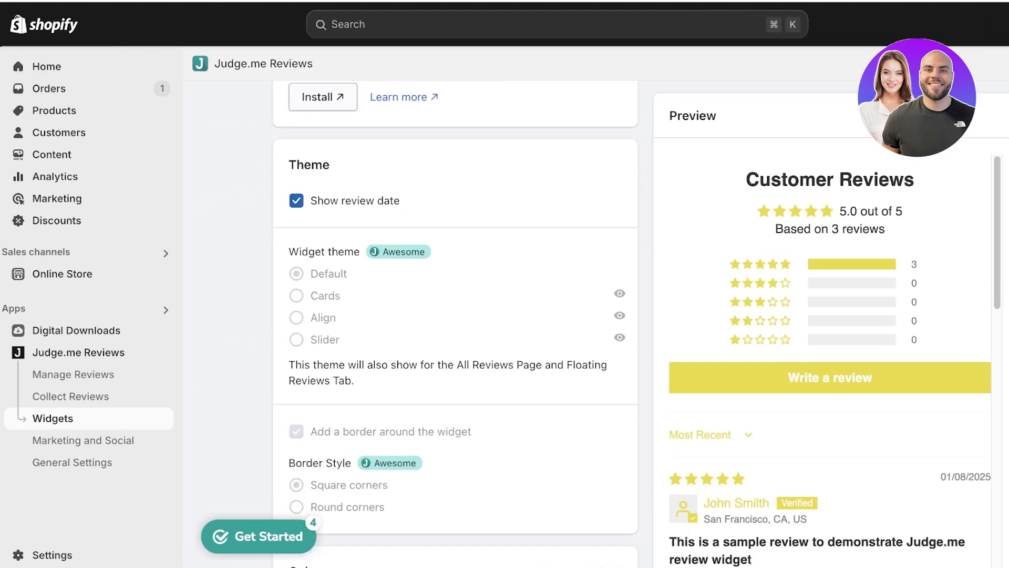
pyautogui.scroll(-7, 454, 326)
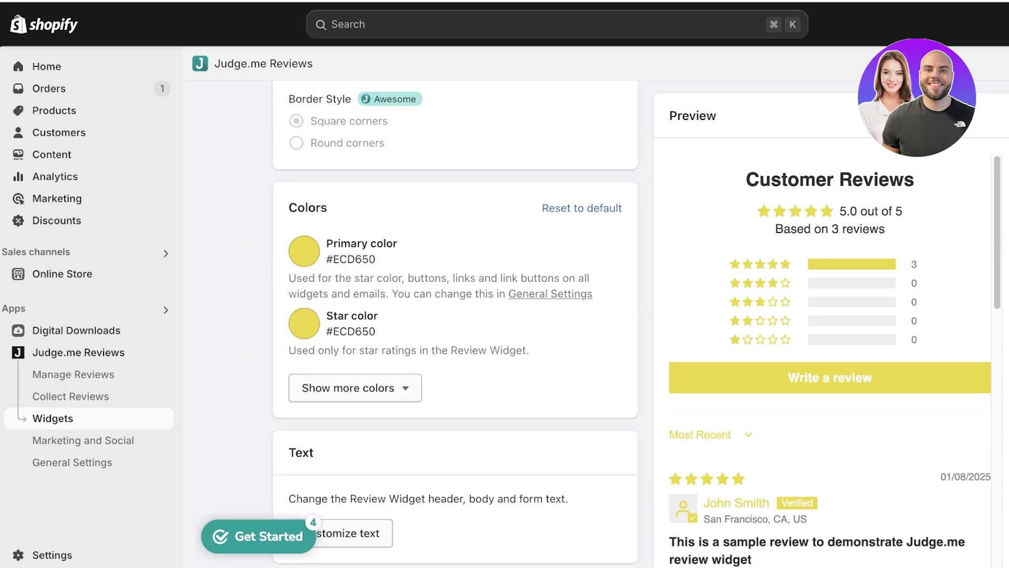
# Try the dark purple #7C2757 as the Review Widget's primary color and reset the widget colors to default
pyautogui.click(355, 388)
pyautogui.click(354, 388)
pyautogui.click(304, 251)
pyautogui.moveTo(442, 301); pyautogui.dragTo(442, 375)
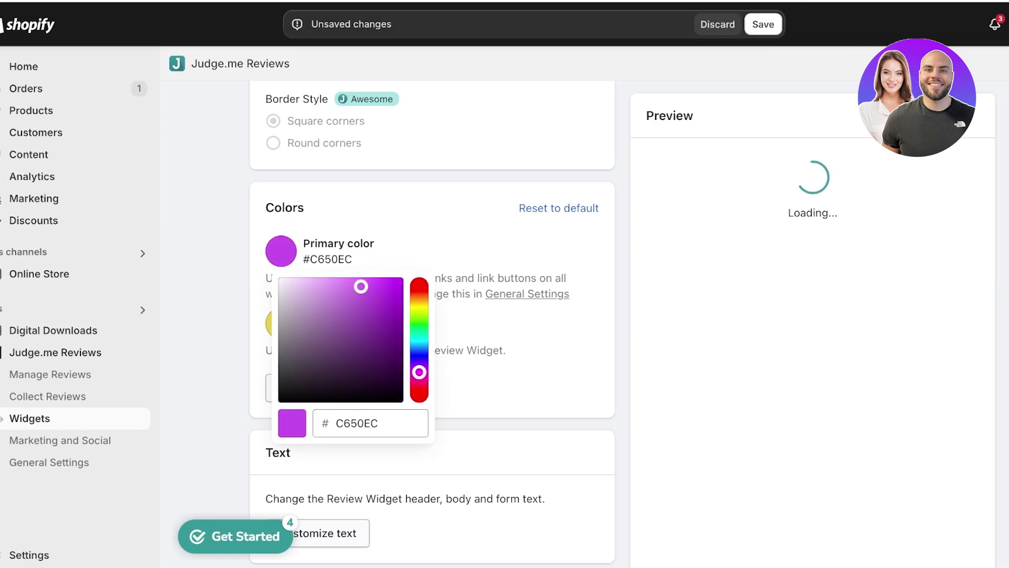
pyautogui.moveTo(338, 376); pyautogui.dragTo(338, 384)
pyautogui.moveTo(280, 286); pyautogui.dragTo(283, 341)
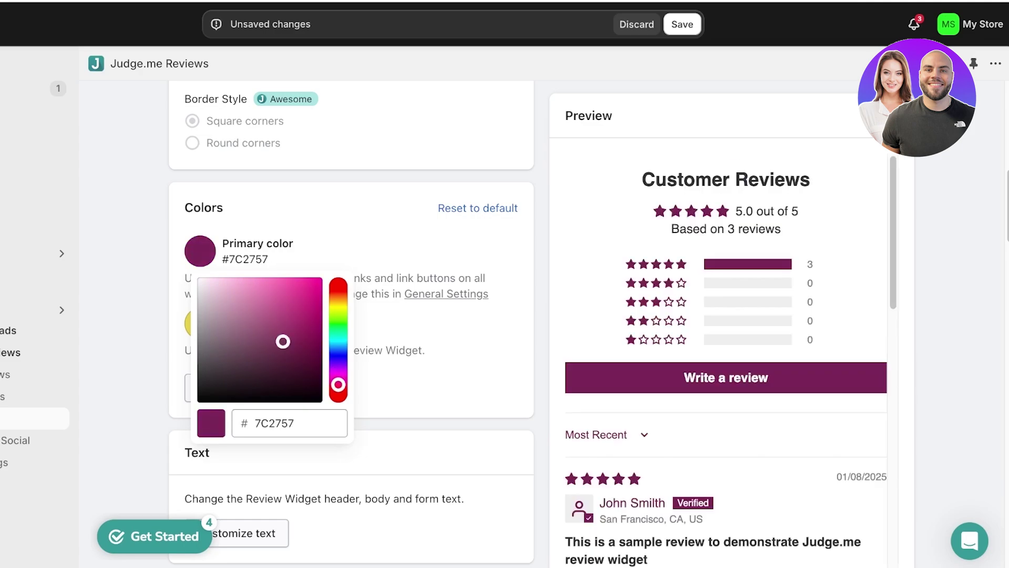
pyautogui.click(477, 208)
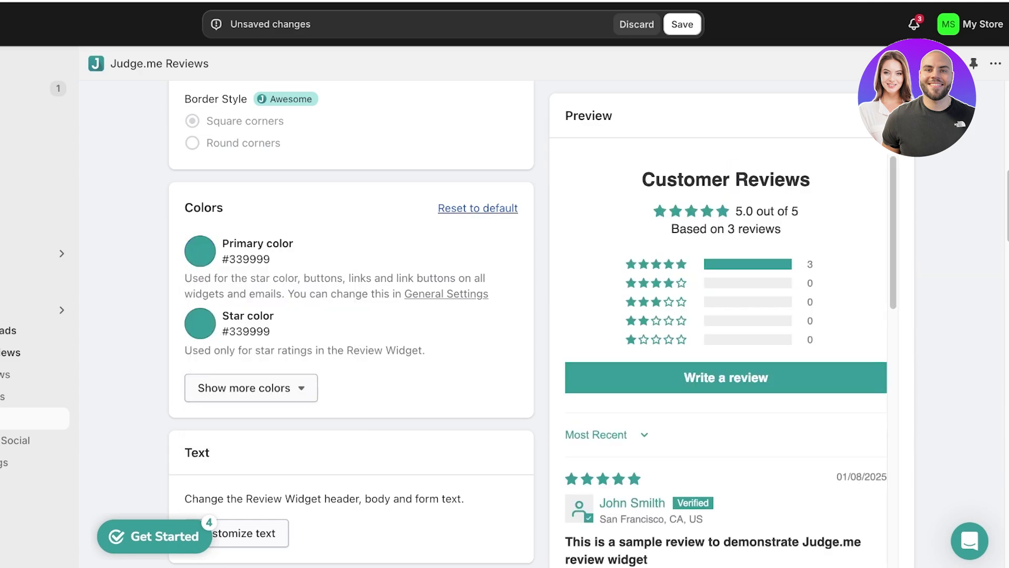
# Set the Review Widget's primary color to the magenta #B4136F
pyautogui.click(200, 250)
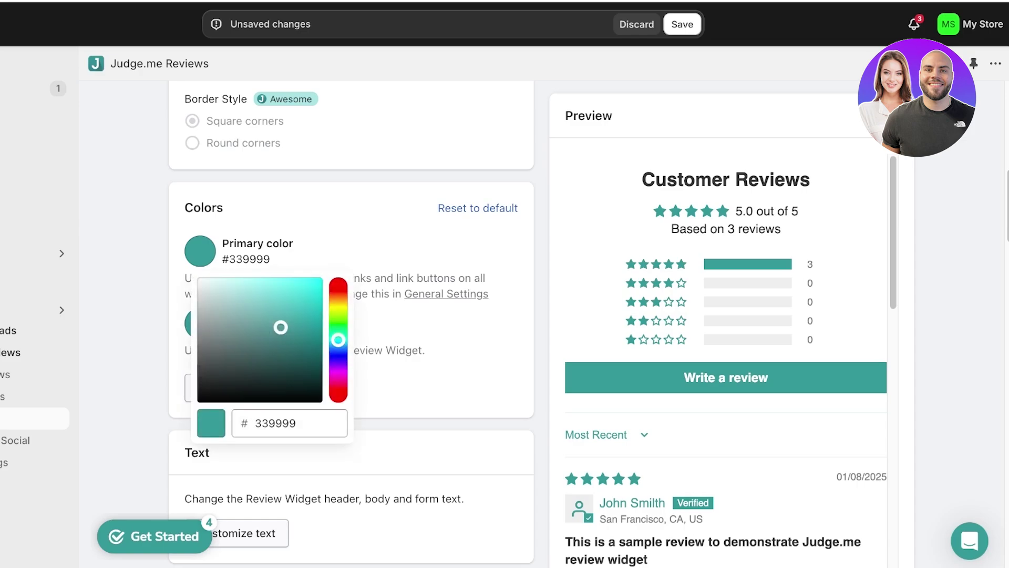
pyautogui.click(338, 374)
pyautogui.moveTo(338, 375); pyautogui.dragTo(338, 385)
pyautogui.click(295, 297)
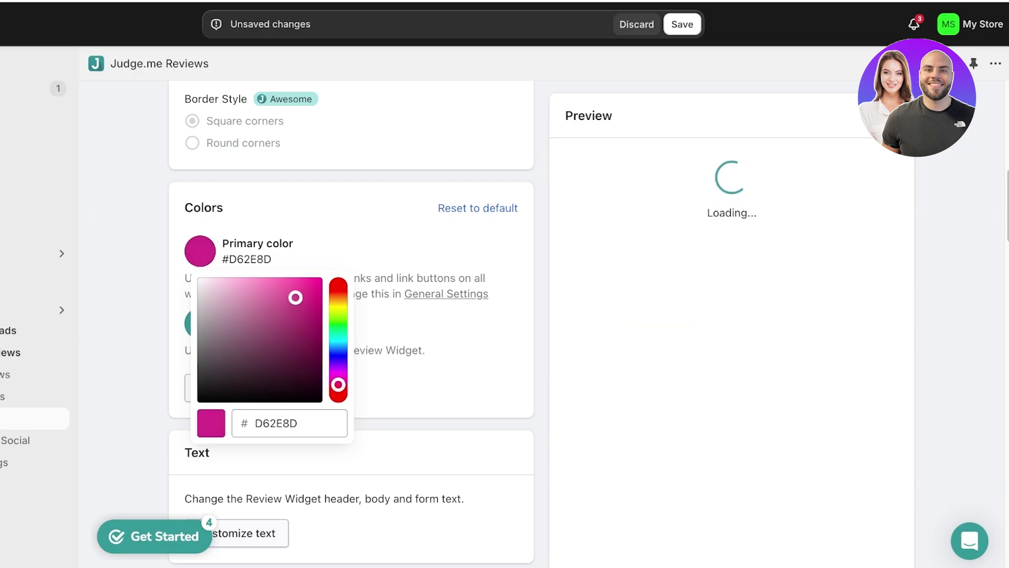
pyautogui.moveTo(296, 298); pyautogui.dragTo(311, 313)
pyautogui.press('Escape')
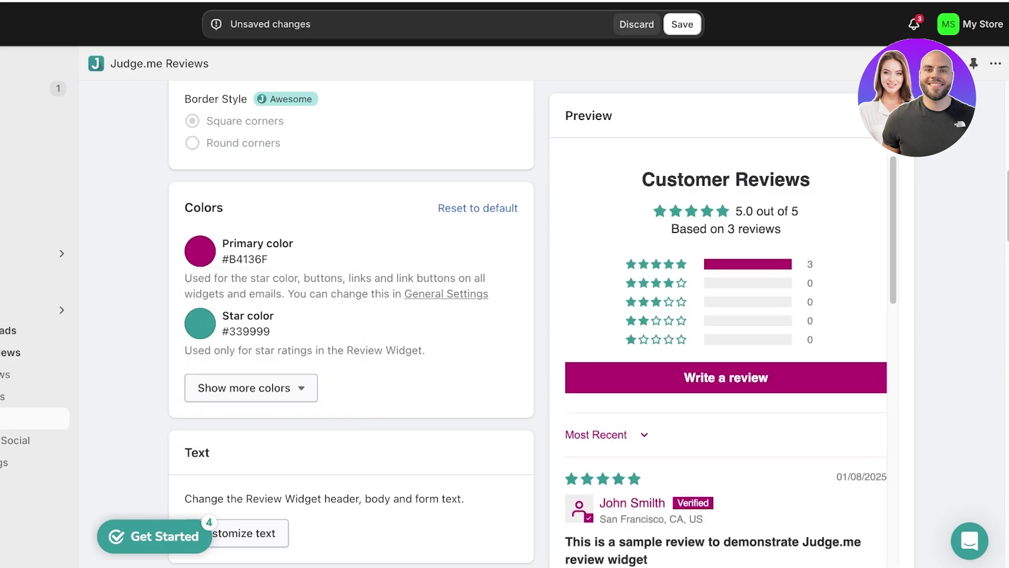
# Set the Review Widget's star color to the yellow #E9CD00
pyautogui.click(200, 323)
pyautogui.moveTo(338, 412); pyautogui.dragTo(338, 379)
pyautogui.moveTo(281, 399); pyautogui.dragTo(267, 356)
pyautogui.moveTo(338, 379); pyautogui.dragTo(338, 373)
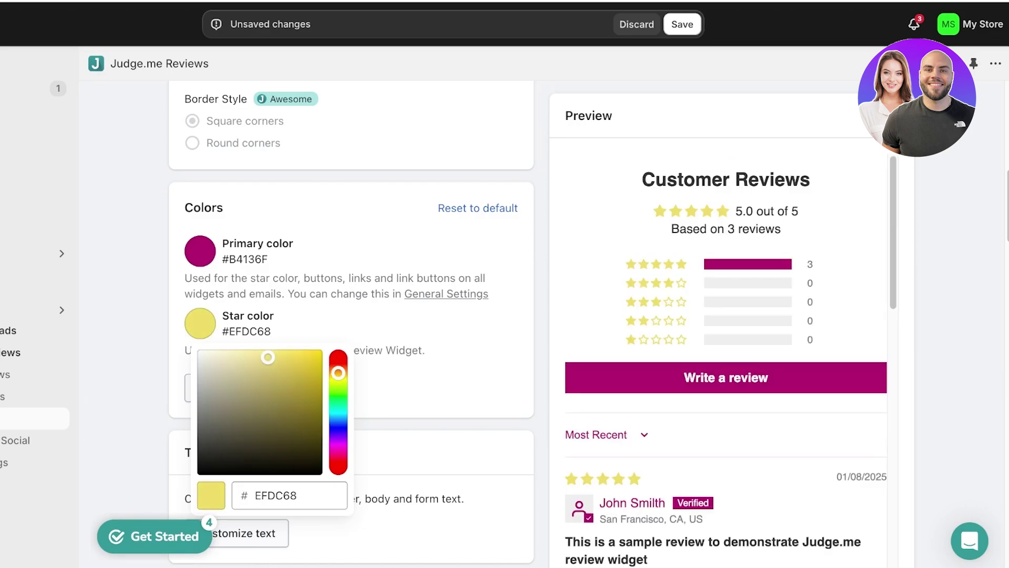
pyautogui.moveTo(268, 357); pyautogui.dragTo(322, 361)
pyautogui.press('Escape')
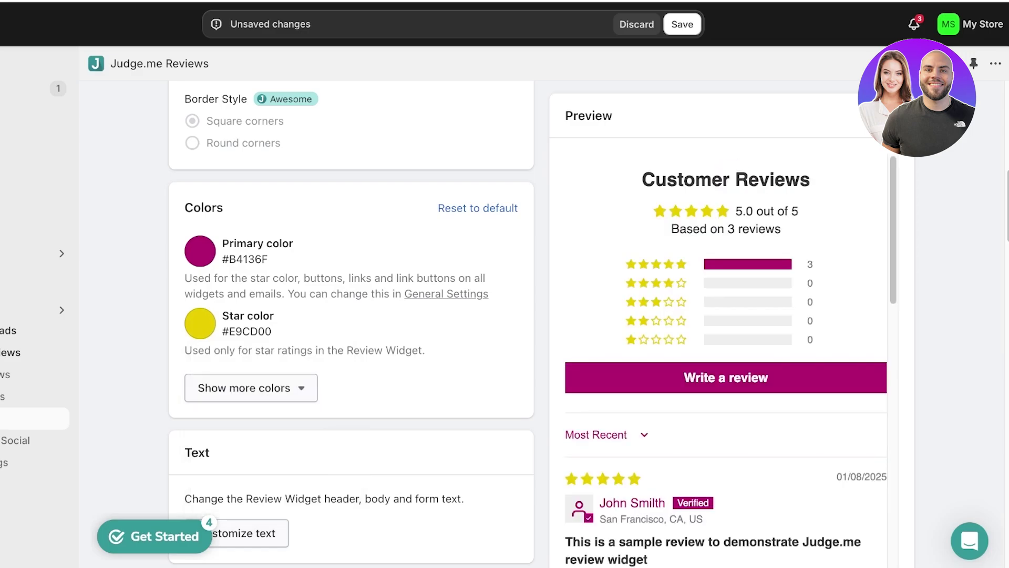
# Open the Review Widget's text customization, look over its header, button and label texts, and return to the widget settings
pyautogui.scroll(-5, 352, 315)
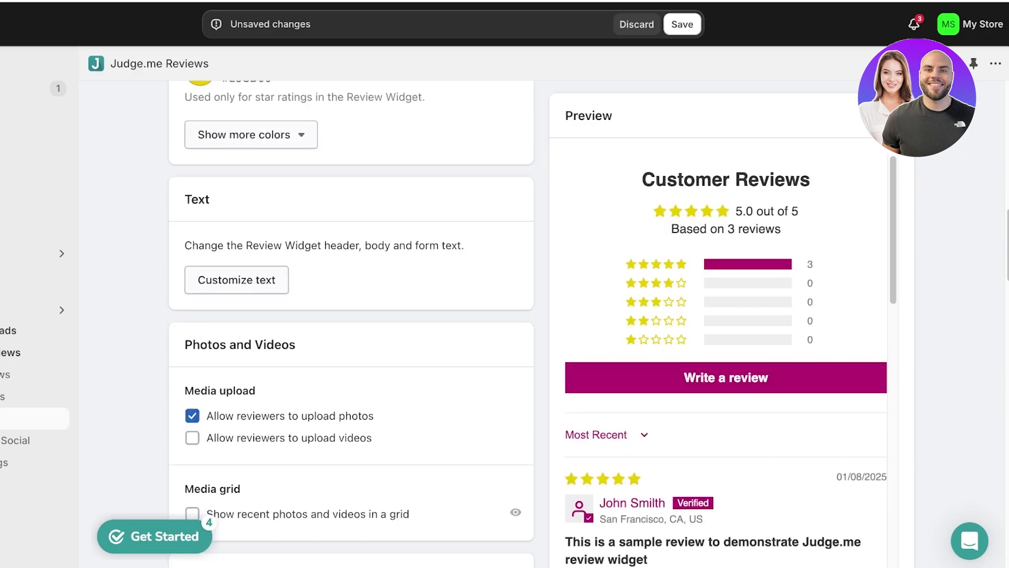
pyautogui.click(236, 280)
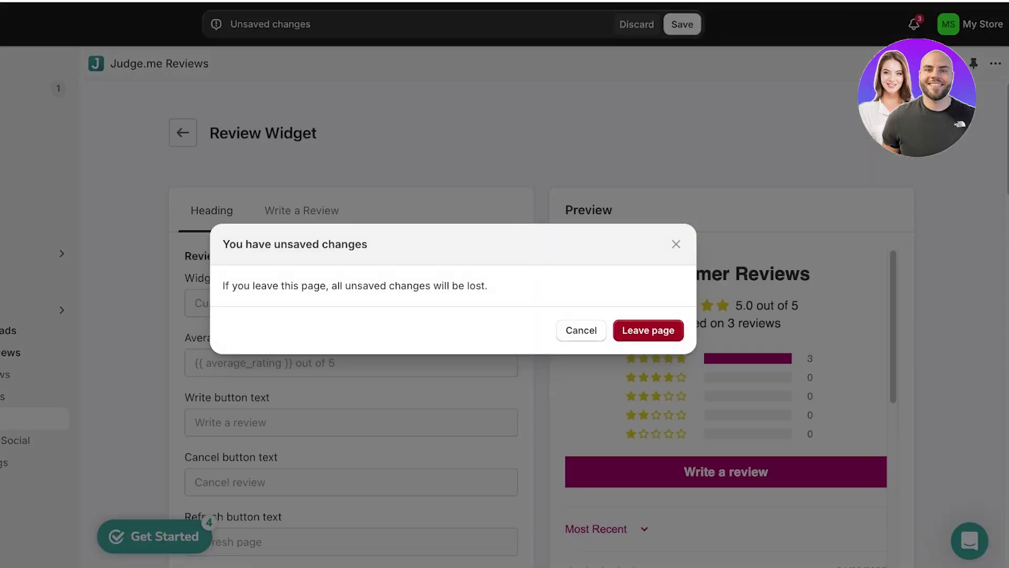
pyautogui.click(648, 330)
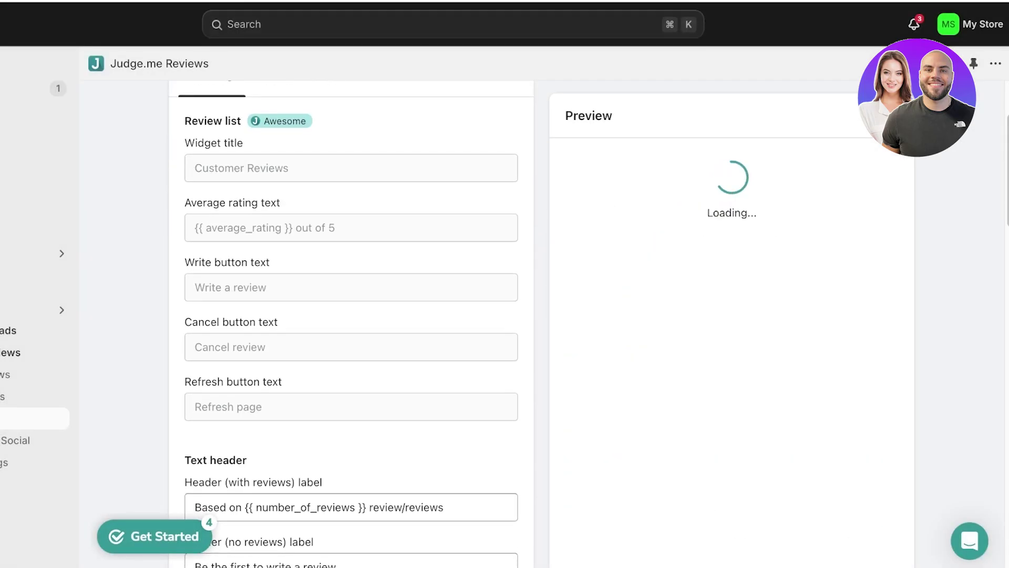
pyautogui.scroll(-8, 351, 315)
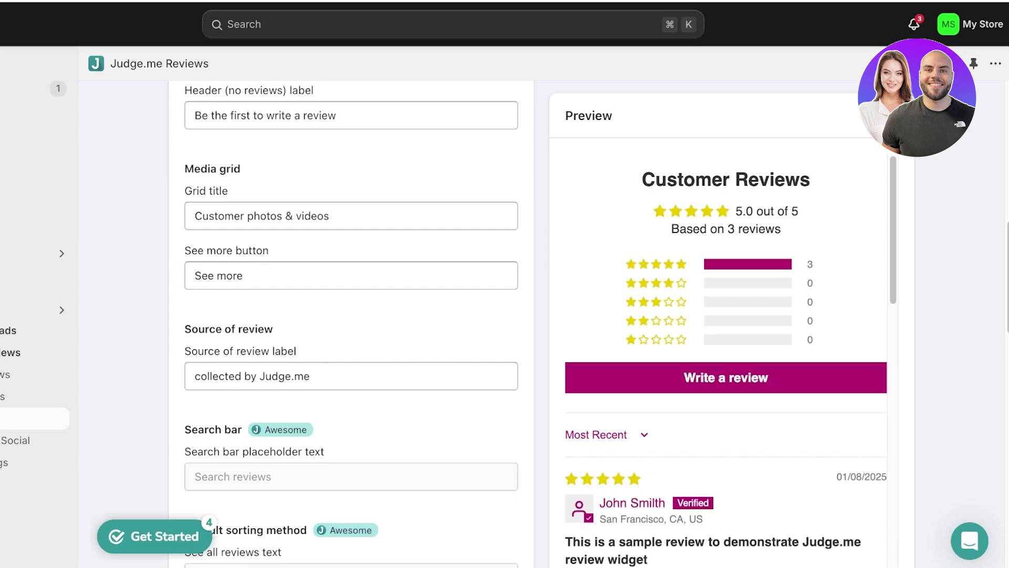
pyautogui.scroll(-10, 351, 315)
pyautogui.scroll(15, 351, 315)
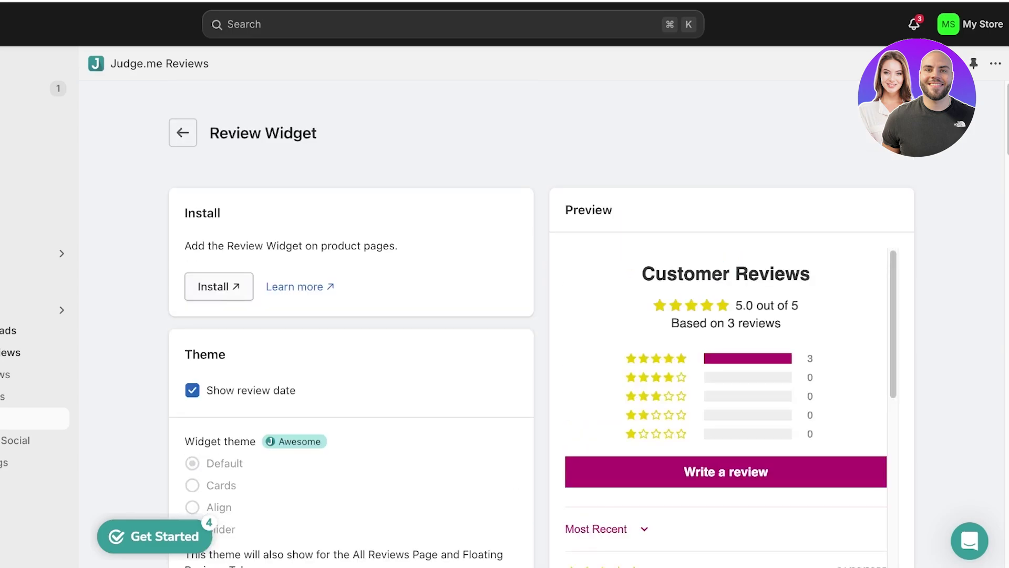
# Turn off the display of product medals in the Review Widget's Judge.me Medals settings
pyautogui.scroll(-10, 352, 316)
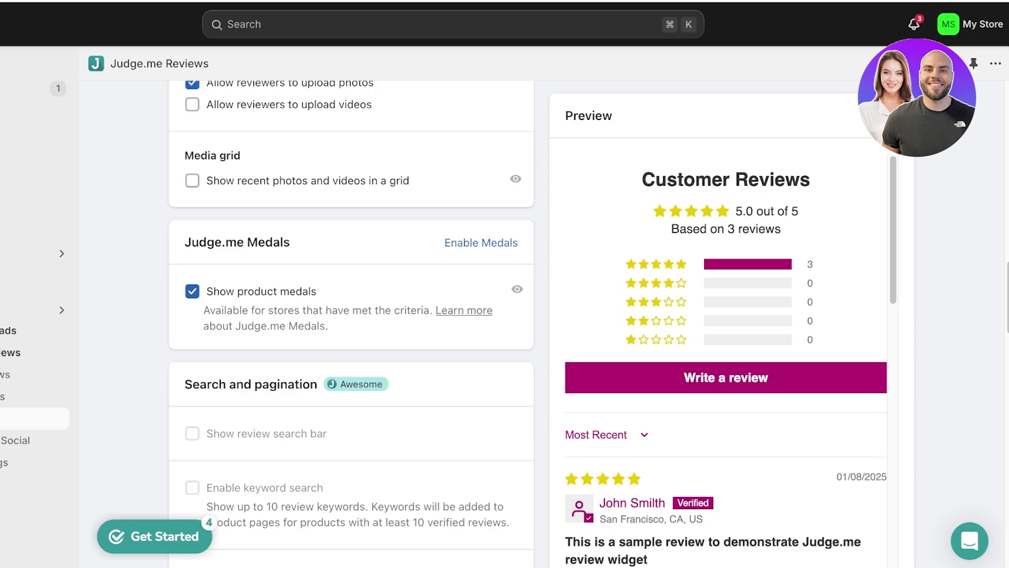
pyautogui.click(192, 291)
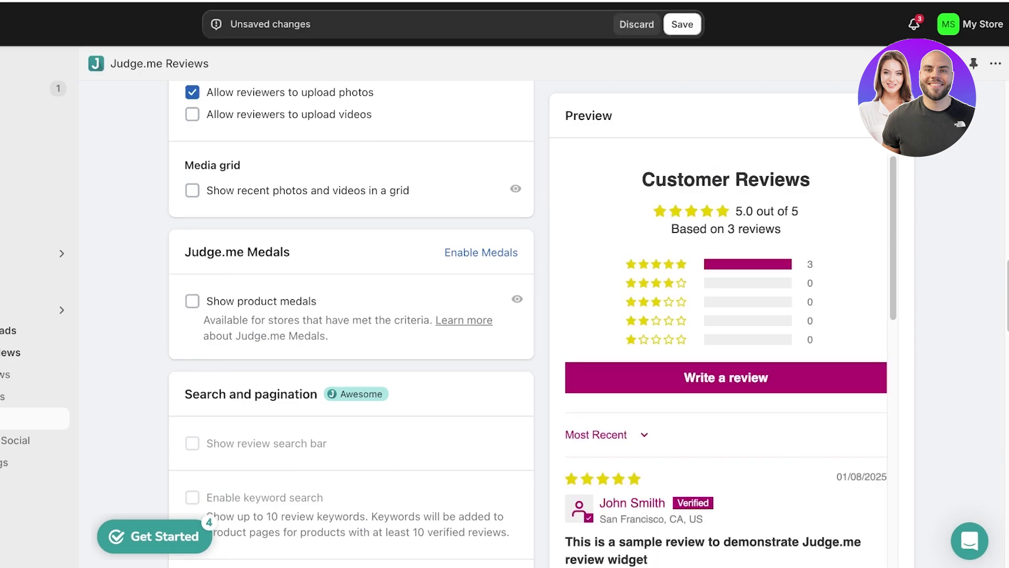
pyautogui.scroll(3, 210, 295)
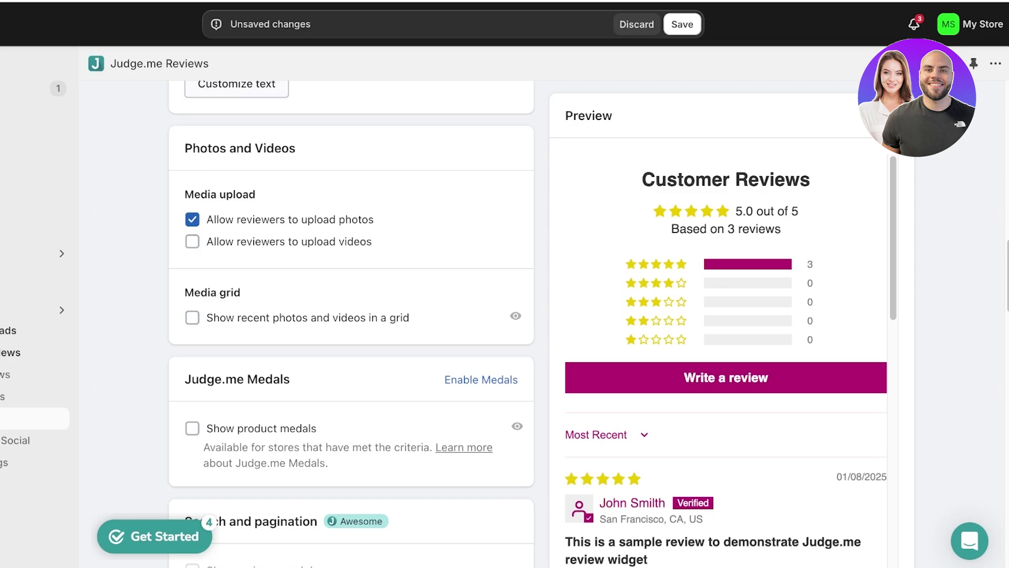
# Allow reviewers to upload videos in the Review Widget and save the widget settings
pyautogui.click(193, 242)
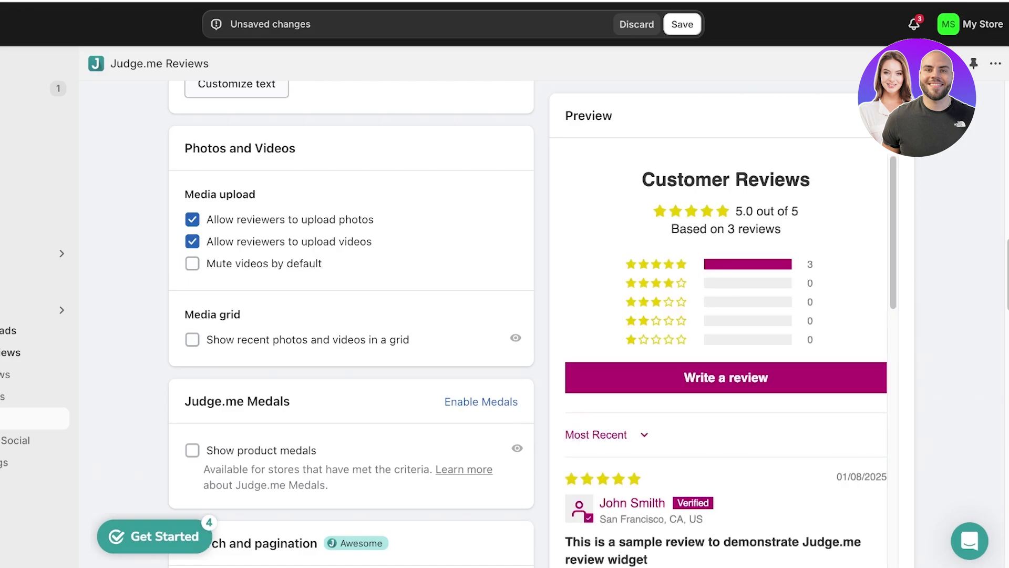
pyautogui.scroll(-15, 352, 315)
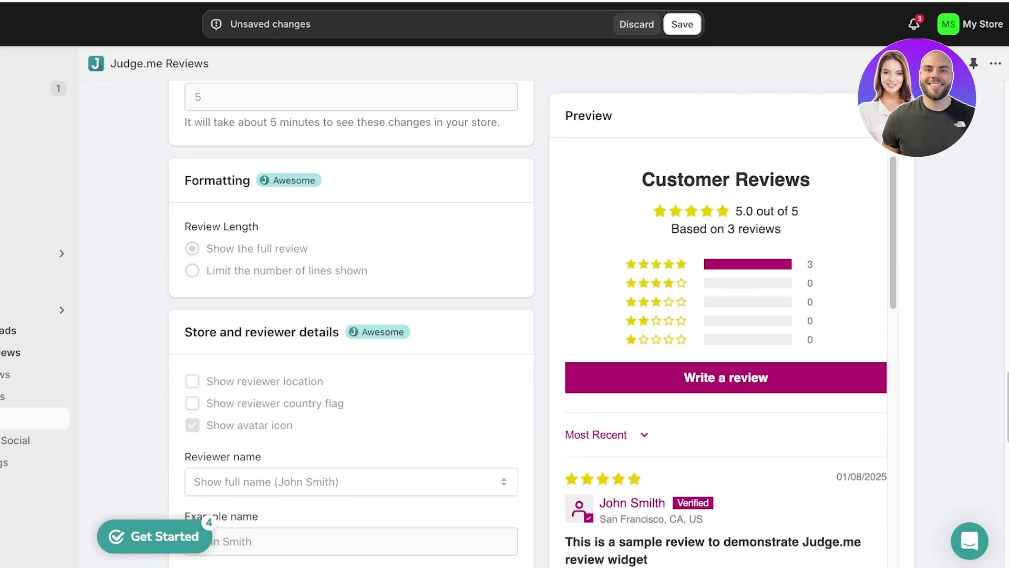
pyautogui.scroll(6, 351, 316)
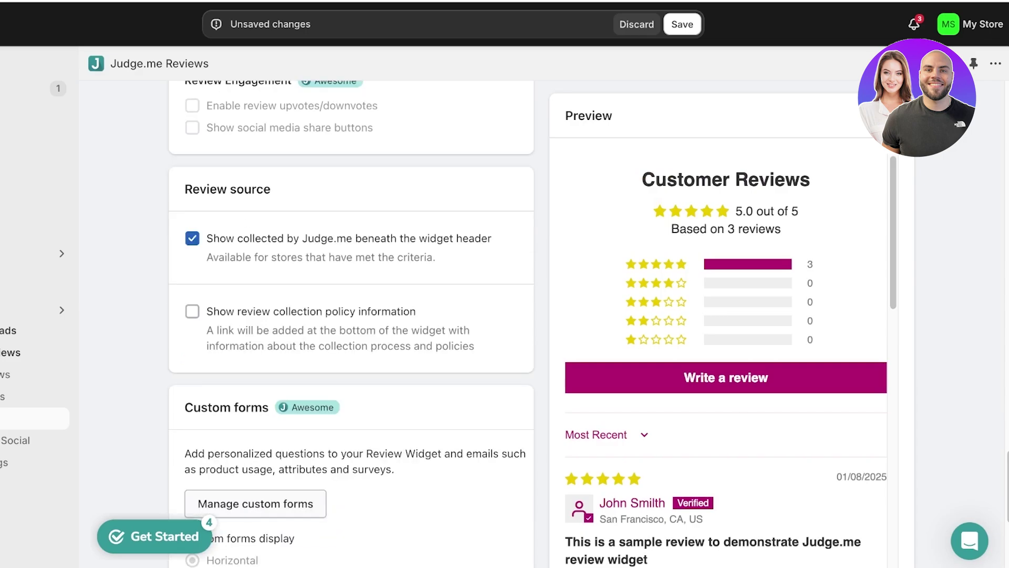
pyautogui.click(682, 24)
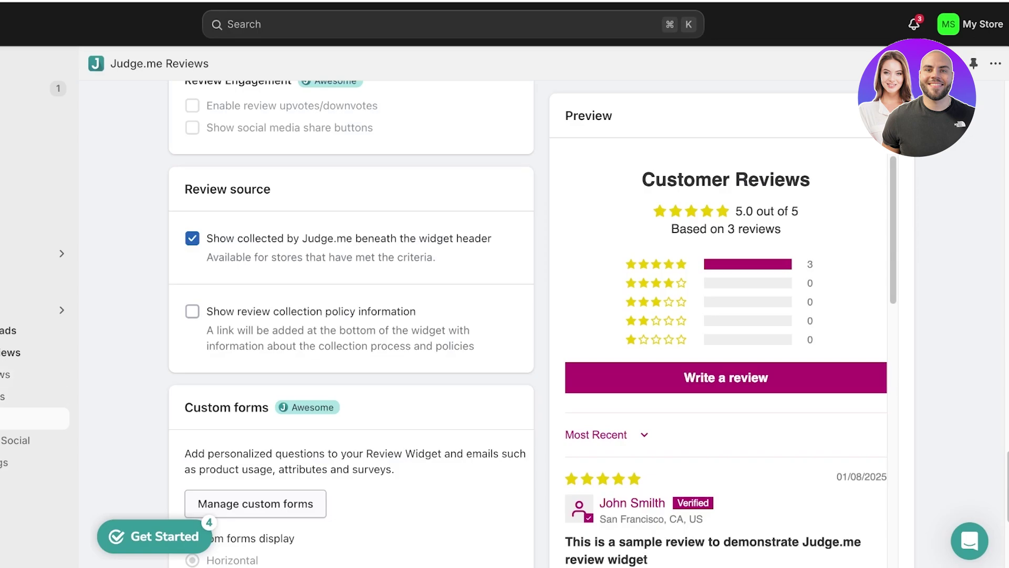
# Switch to the online storefront and look at the customer reviews carousel on its home page
pyautogui.click(11, 353)
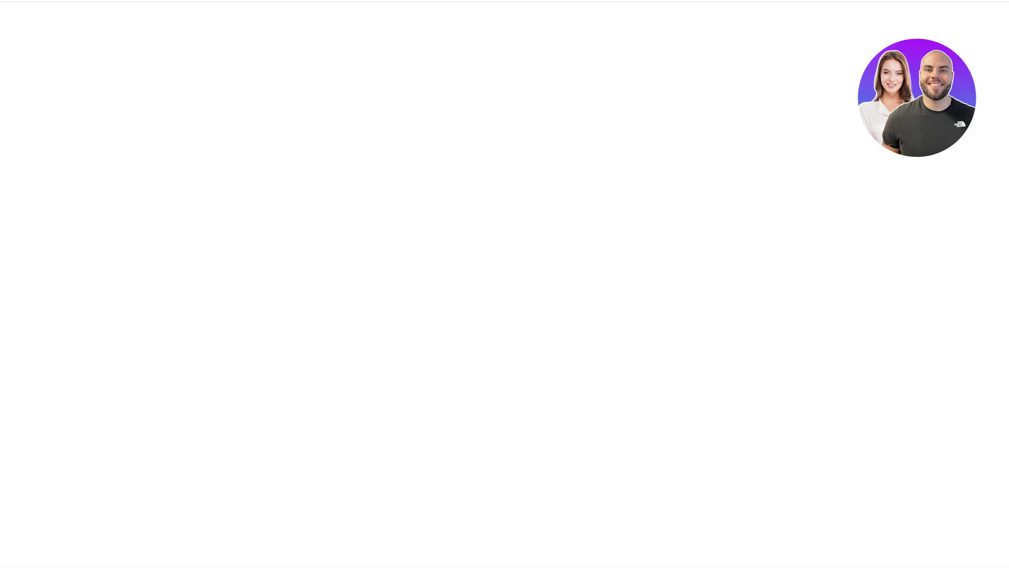
pyautogui.scroll(-15, 505, 284)
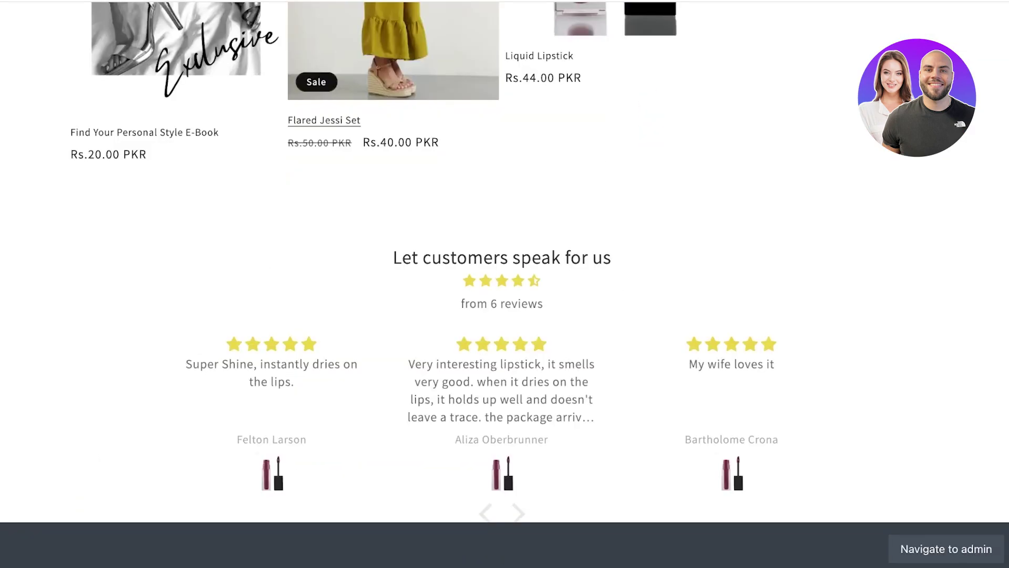
pyautogui.scroll(-4, 505, 284)
pyautogui.scroll(8, 505, 283)
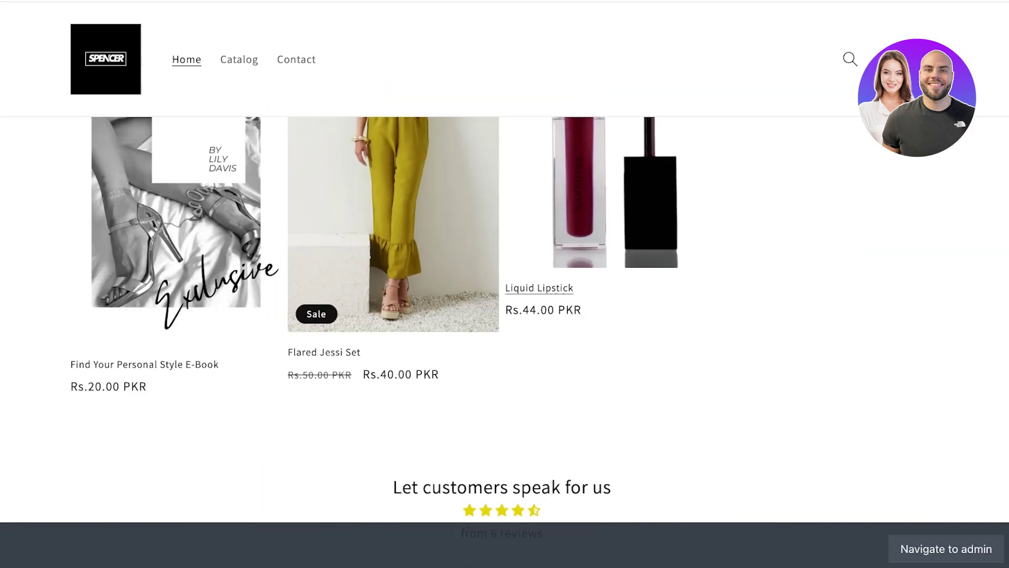
# Open the Liquid Lipstick product page and examine its star rating and the Customer Reviews section's colors, rating bars and individual reviews
pyautogui.click(540, 287)
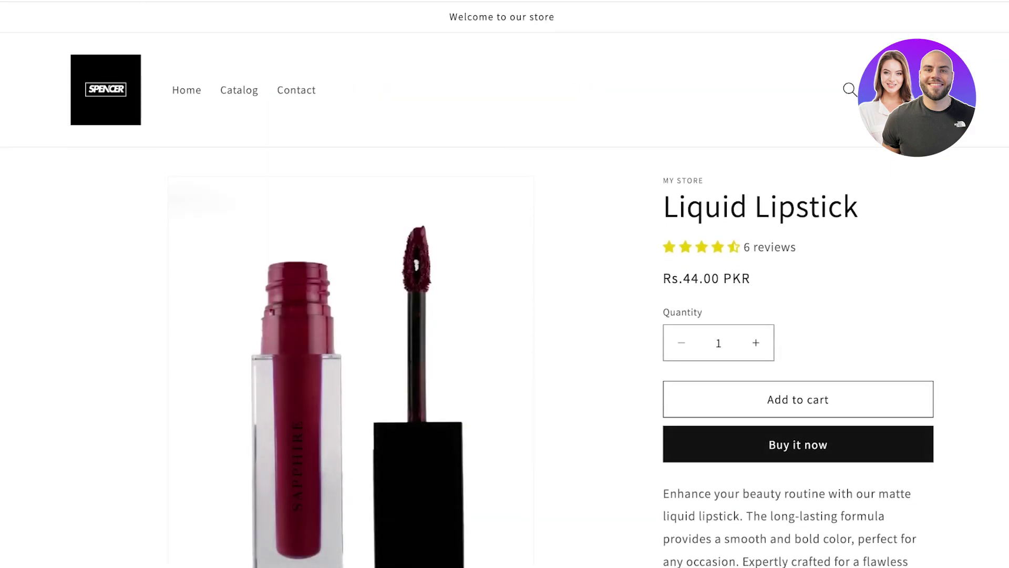
pyautogui.scroll(-10, 504, 284)
pyautogui.scroll(10, 504, 284)
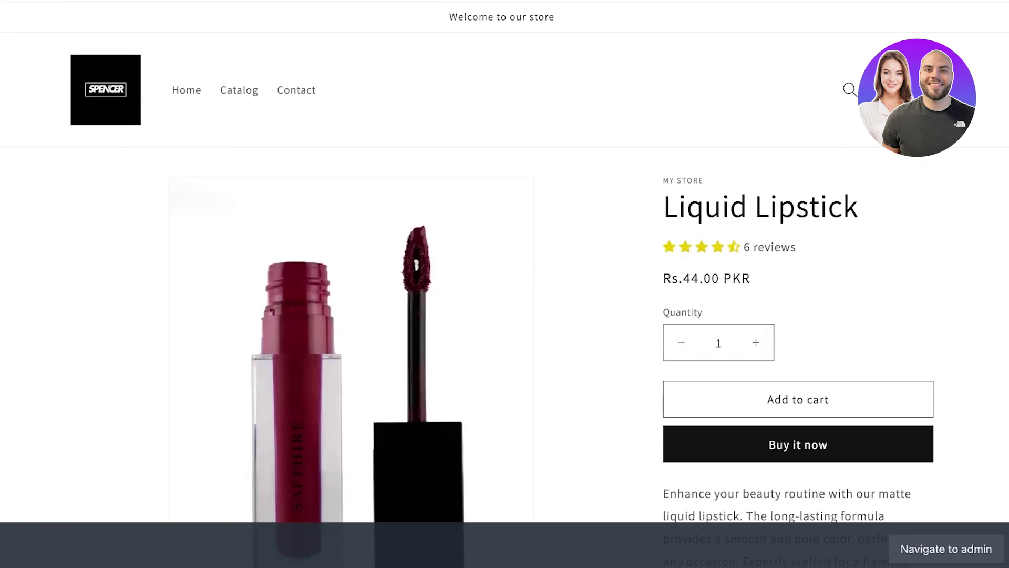
pyautogui.scroll(-15, 505, 284)
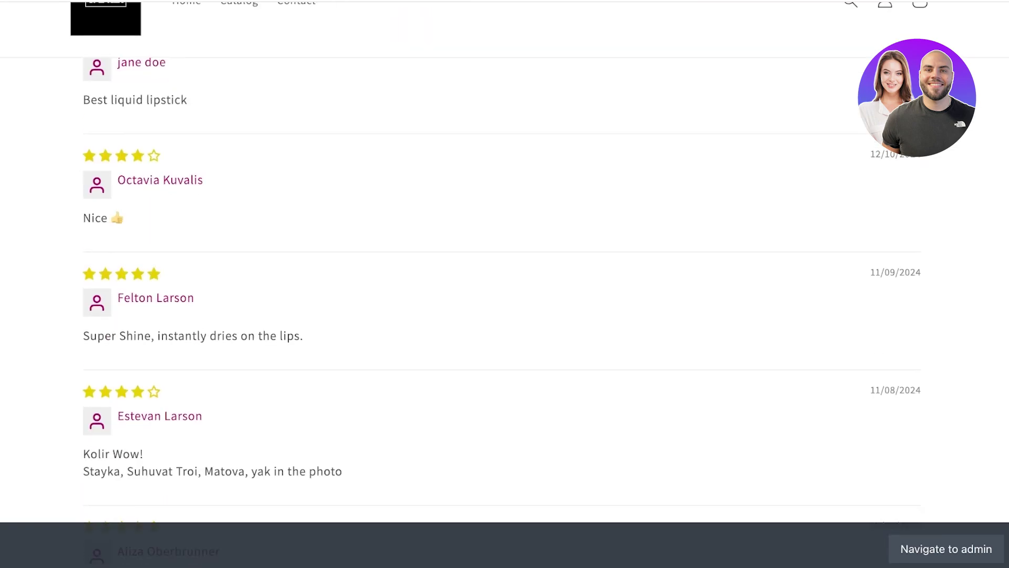
pyautogui.scroll(5, 505, 283)
pyautogui.scroll(3, 504, 284)
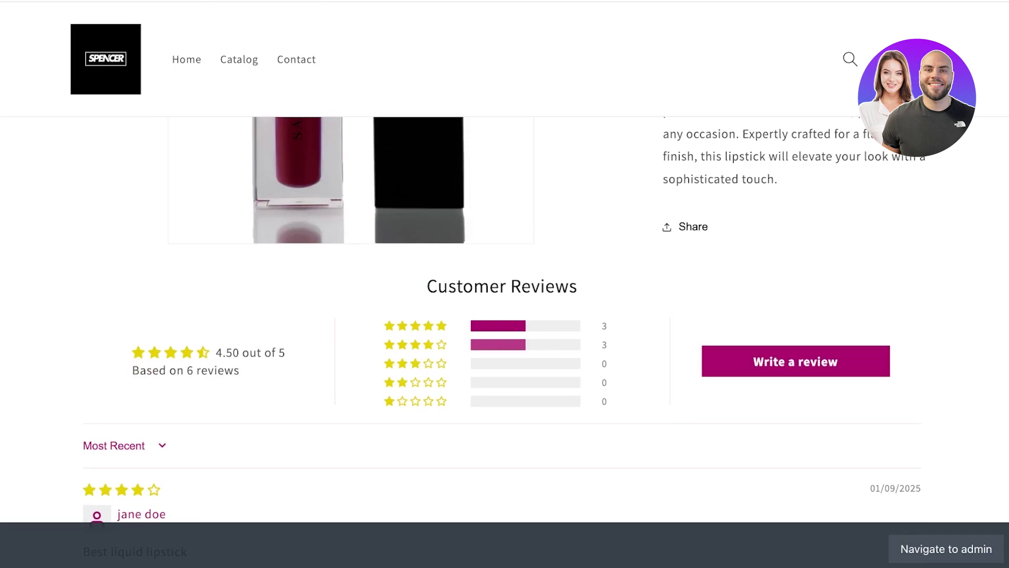
pyautogui.scroll(-15, 504, 284)
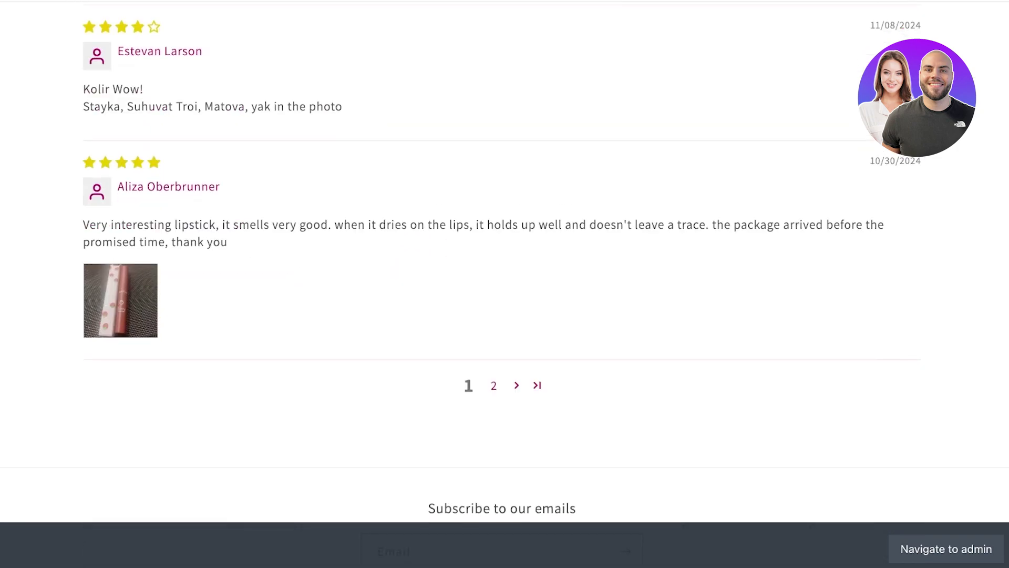
pyautogui.scroll(15, 505, 284)
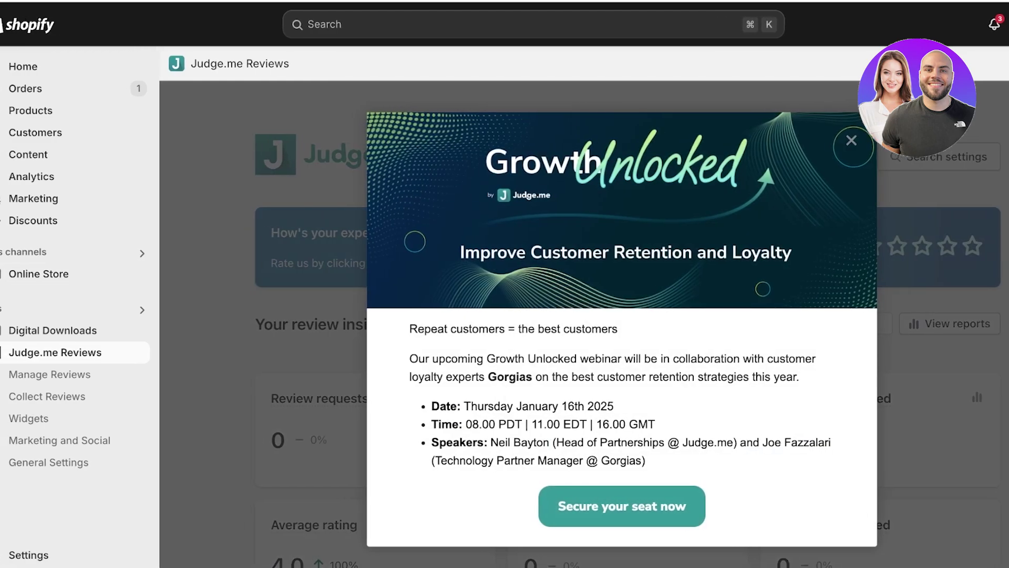
# Back in the Judge.me admin, look through the available widgets and the coupon settings in Marketing and Social
pyautogui.press('Escape')
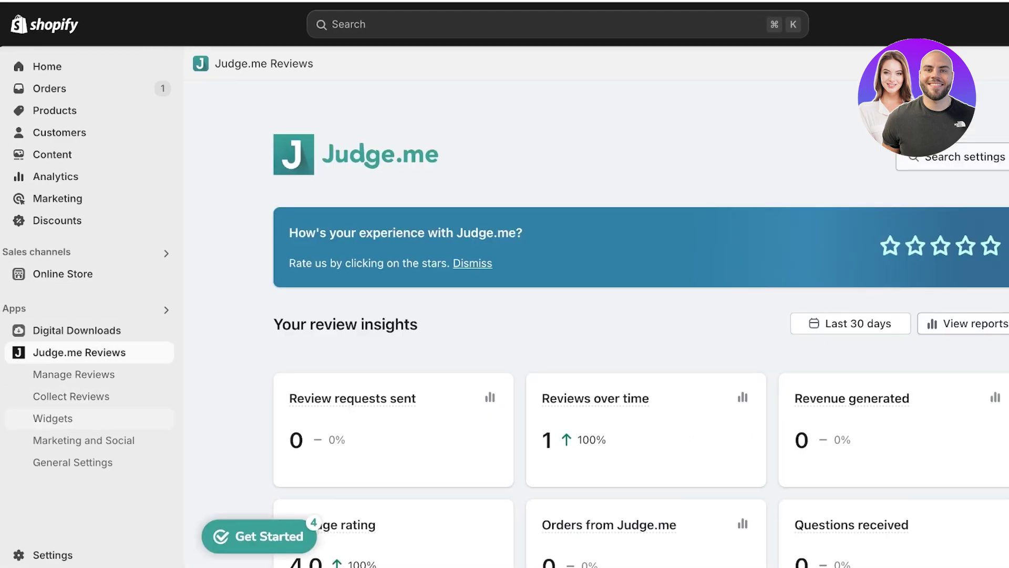
pyautogui.click(53, 419)
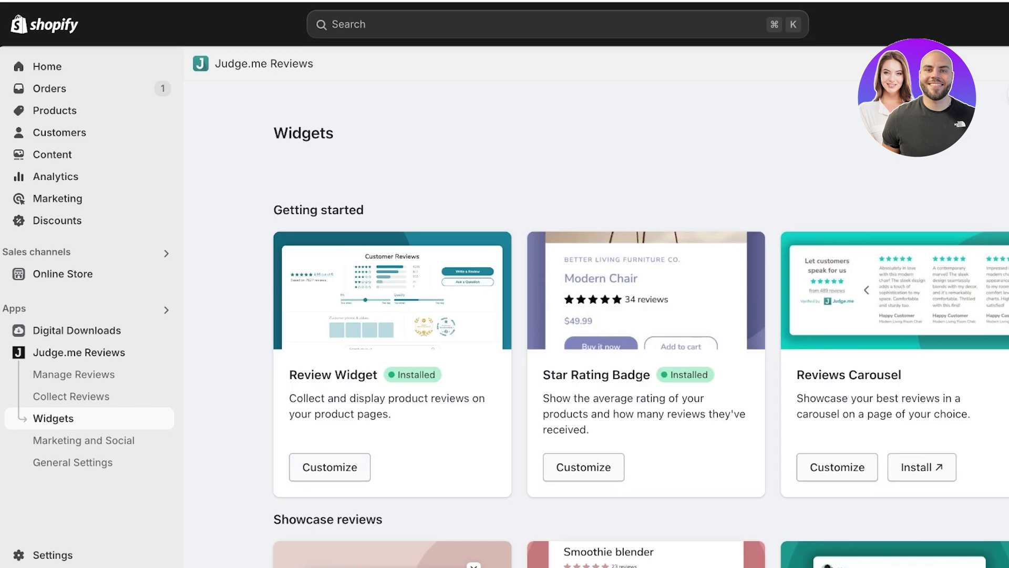
pyautogui.scroll(-10, 597, 324)
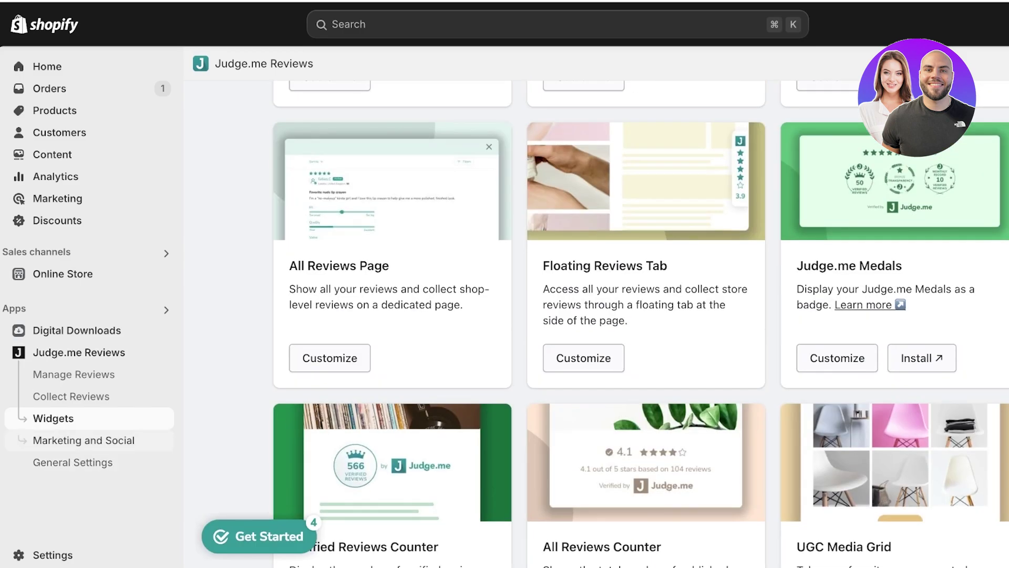
pyautogui.click(83, 440)
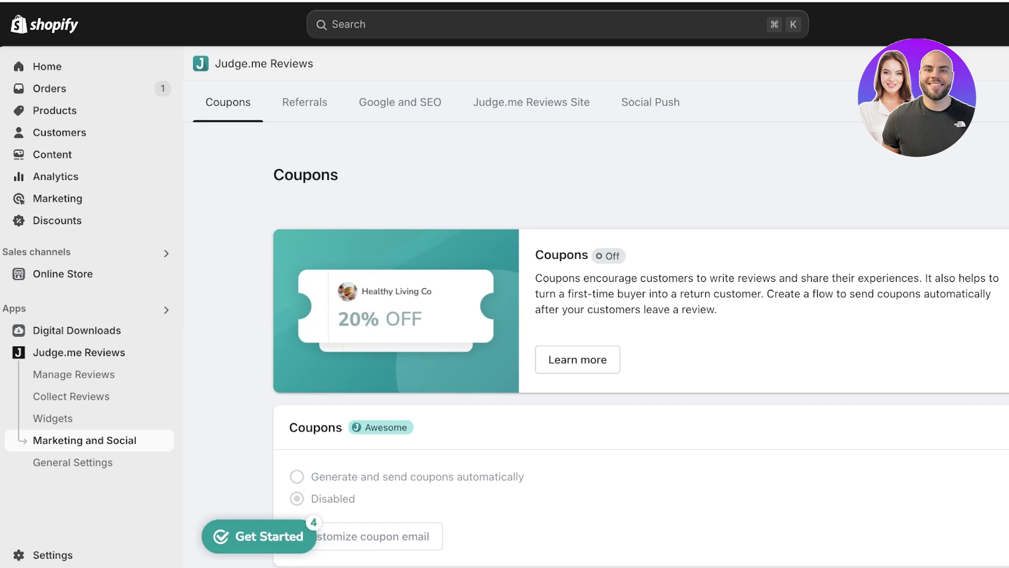
pyautogui.scroll(-8, 597, 324)
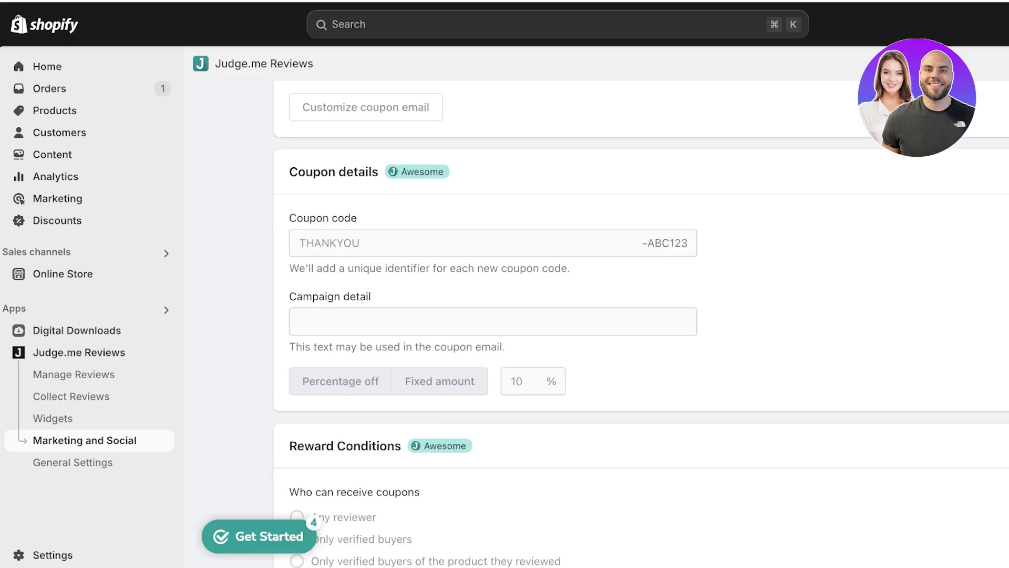
# Look over the Awesome plan's price and features in Judge.me's general settings and return to the Shopify admin home page
pyautogui.click(73, 463)
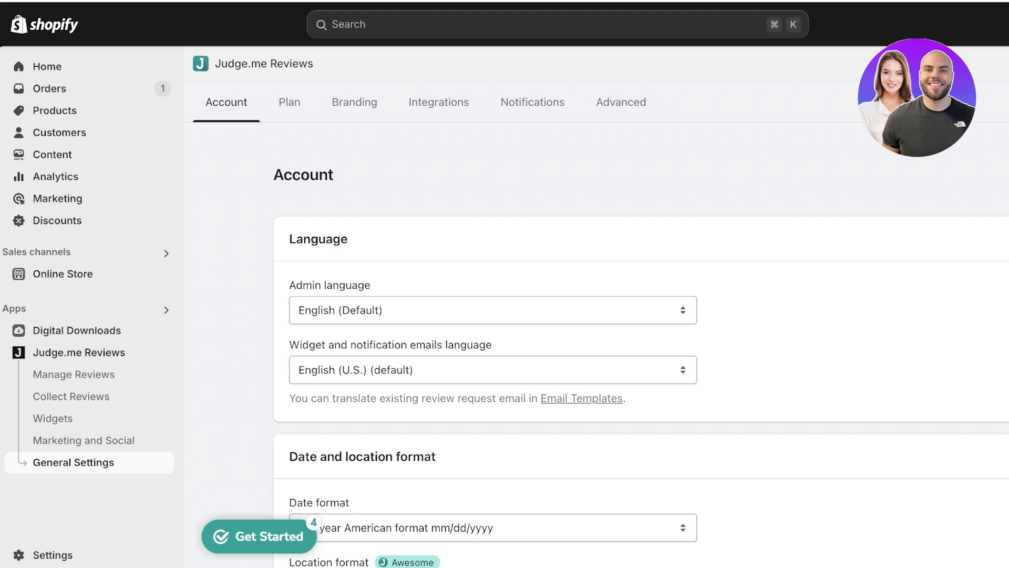
pyautogui.click(289, 101)
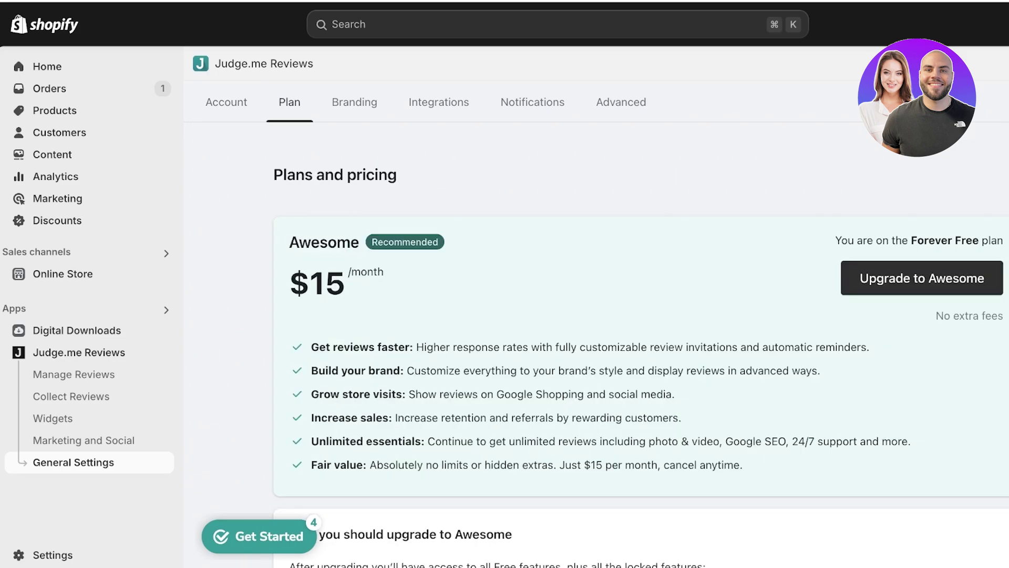
pyautogui.scroll(-3, 607, 324)
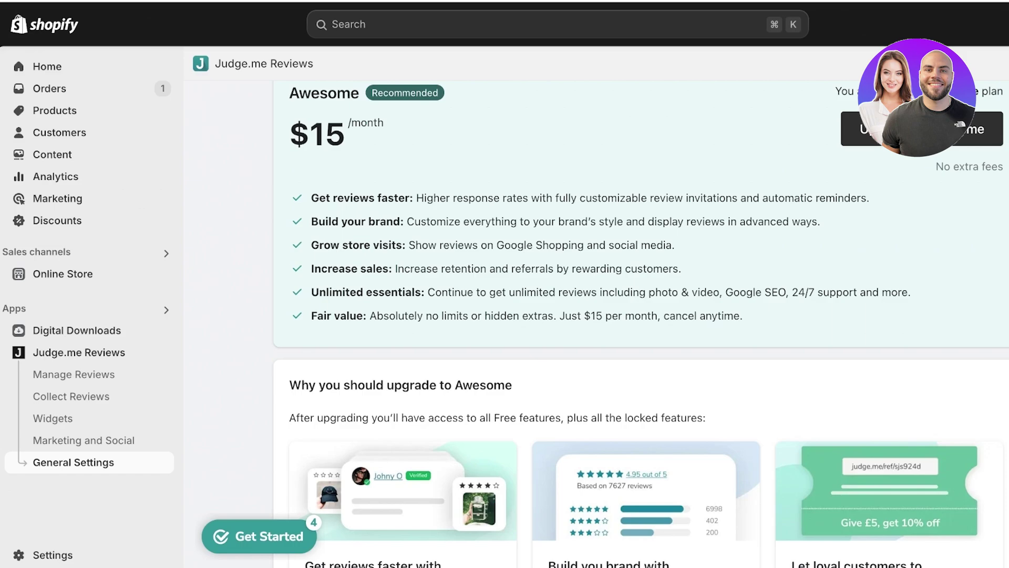
pyautogui.click(47, 67)
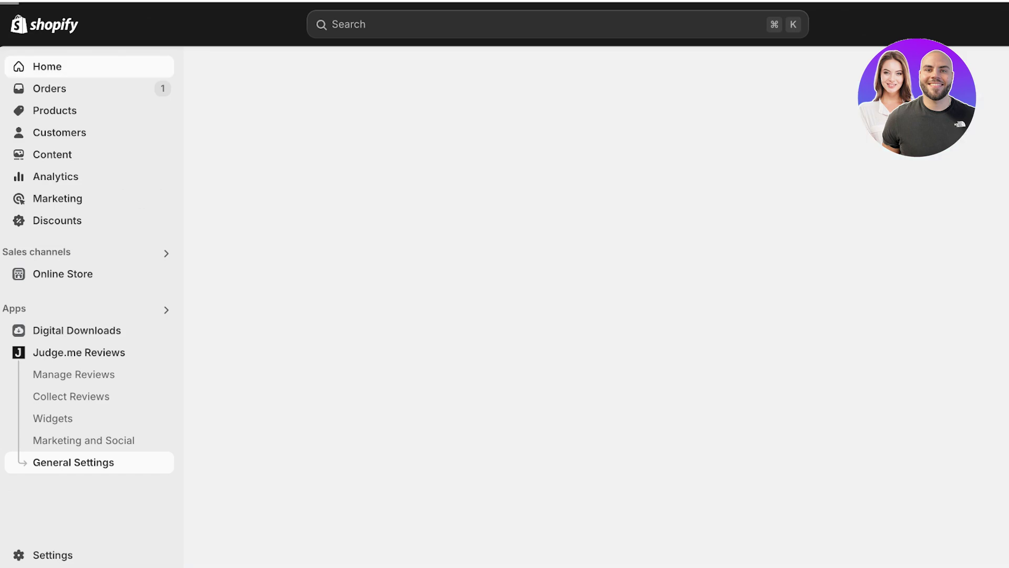